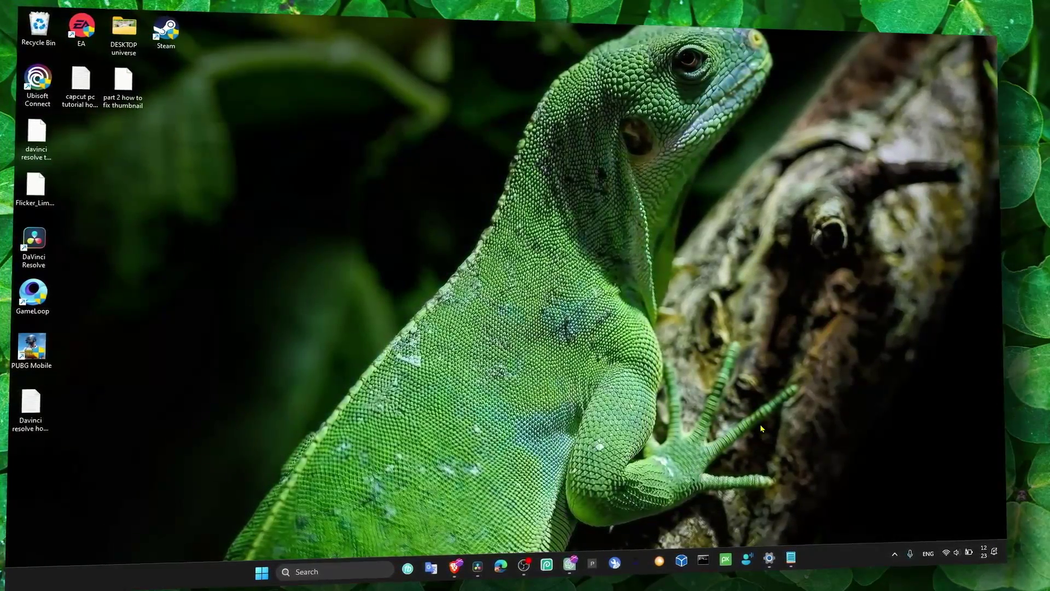
# Bring up the Zoom crash-fixing note in Notepad and select 'Crashing' in its title line
pyautogui.click(795, 558)
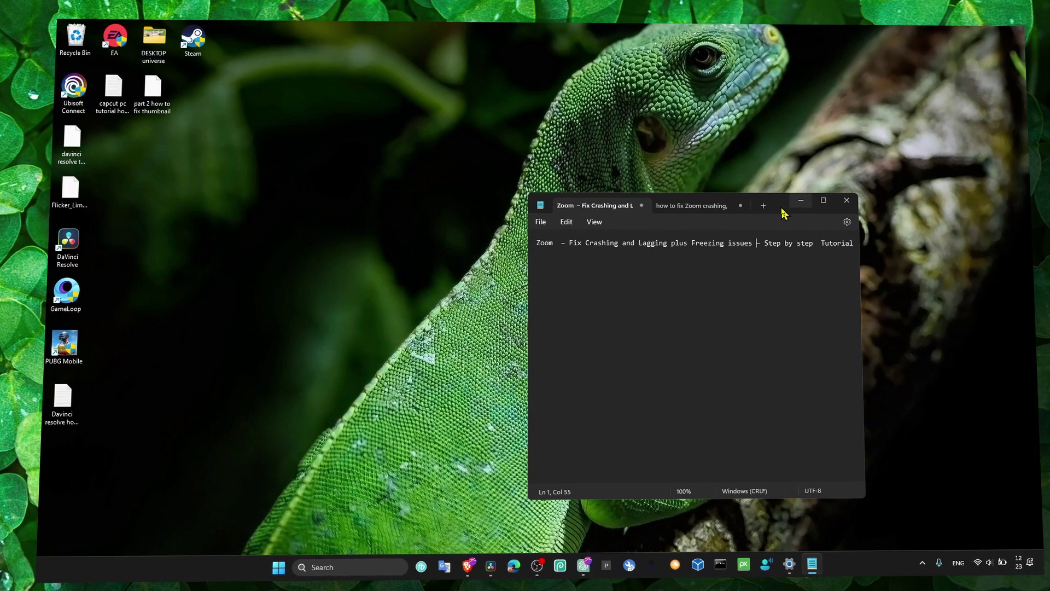
pyautogui.tripleClick(601, 244)
pyautogui.doubleClick(602, 244)
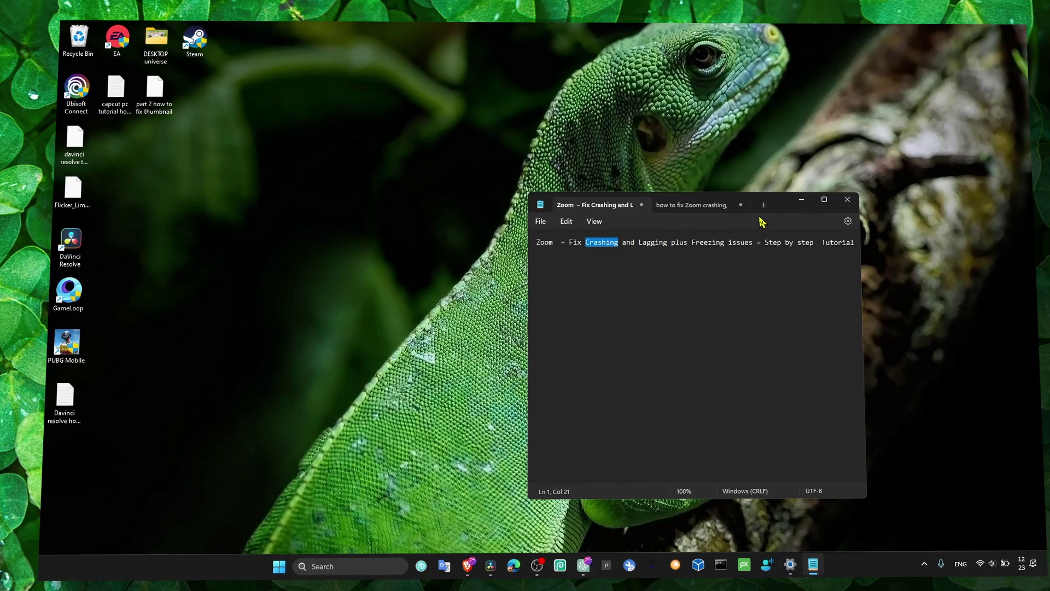
# Confirm in Windows Update advanced options that there are 0 optional updates, then minimize Settings
pyautogui.click(801, 202)
pyautogui.press('super+s')
pyautogui.write('windows update')
pyautogui.press('Return')
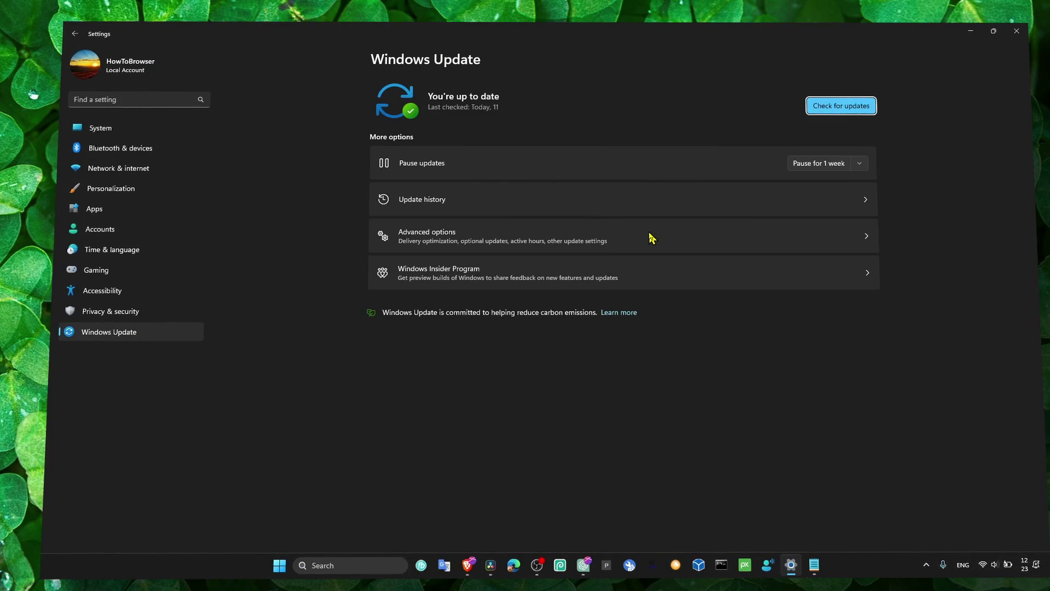
pyautogui.click(651, 237)
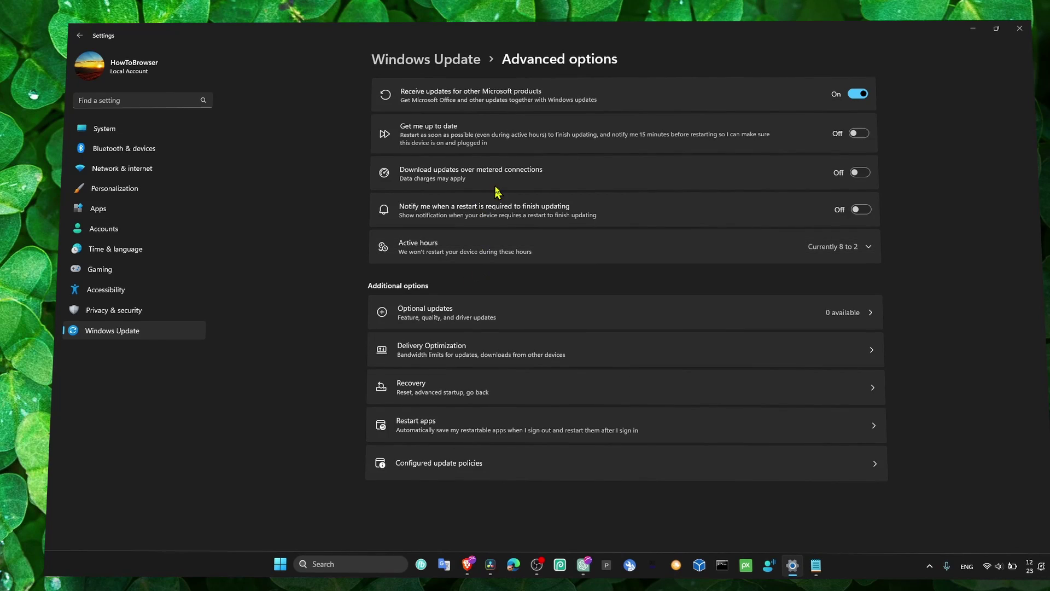
pyautogui.click(451, 70)
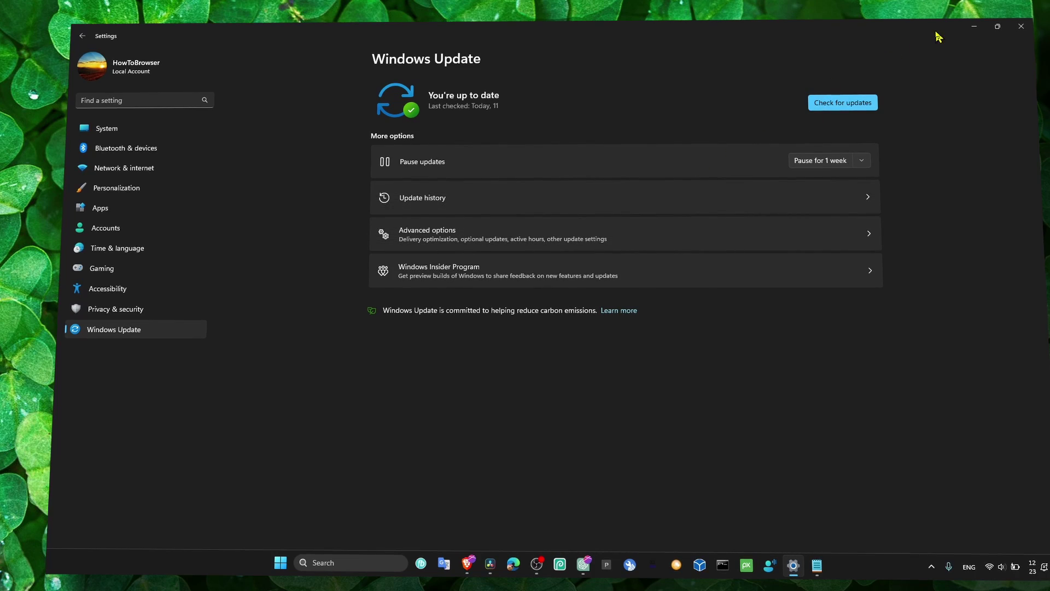
pyautogui.click(974, 27)
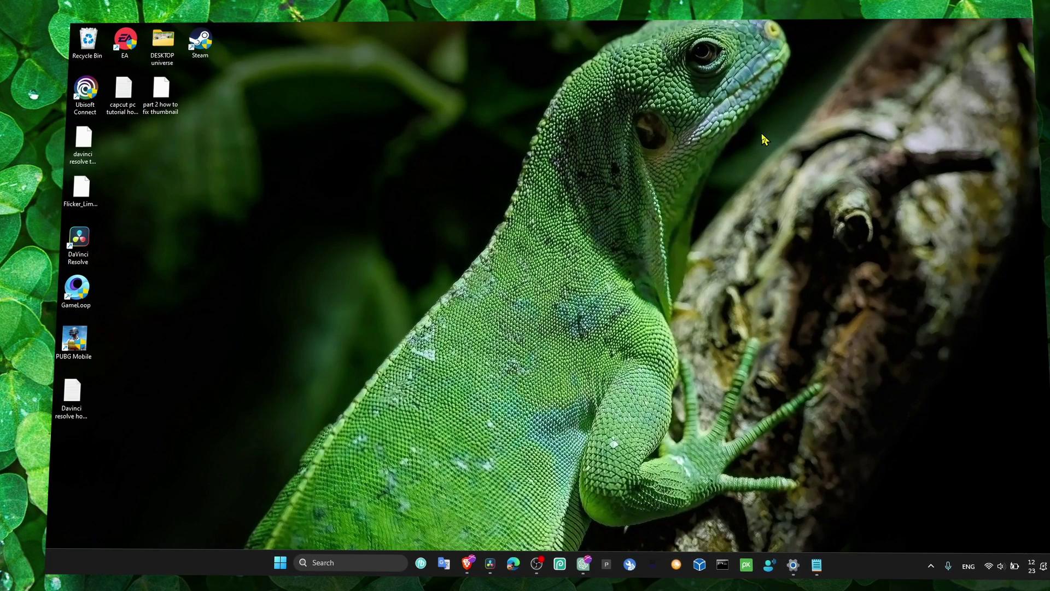
# Launch GeForce Experience from a 'geforce' search
pyautogui.press('super+s')
pyautogui.write('geforce')
pyautogui.press('Return')
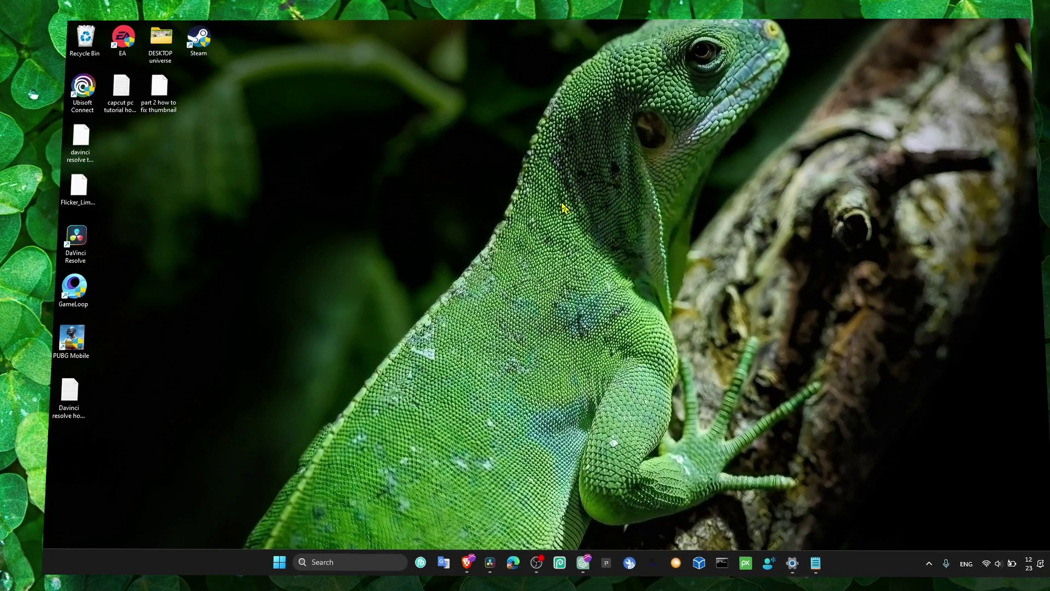
# In Device Manager, start and then cancel a driver update for the NVIDIA GeForce RTX 3050 Laptop GPU
pyautogui.press('super+s')
pyautogui.write('device manager')
pyautogui.press('Return')
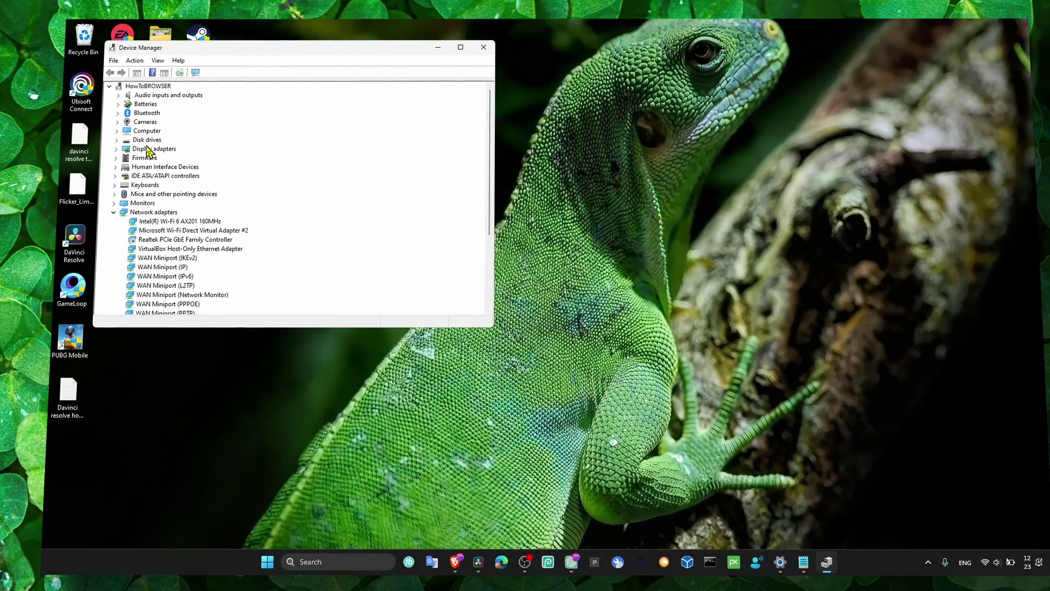
pyautogui.click(115, 148)
pyautogui.click(184, 158)
pyautogui.rightClick(184, 157)
pyautogui.click(208, 165)
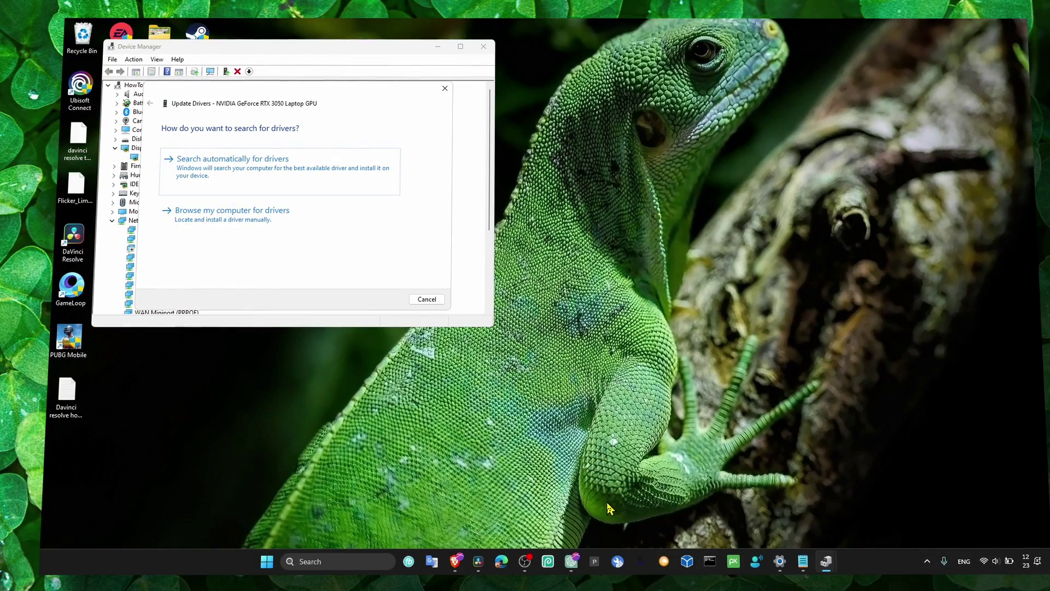
pyautogui.click(445, 88)
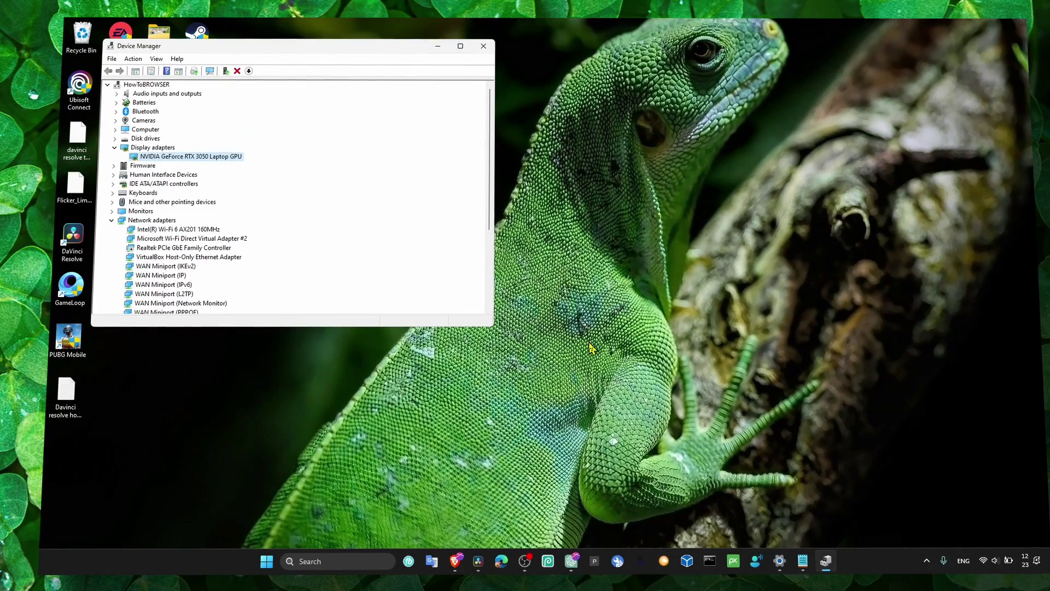
pyautogui.press('super')
# Review GeForce Experience Drivers: Game Ready 531.61 available, Studio 531.61 installed; dismiss the Glassbrick notice
pyautogui.click(439, 455)
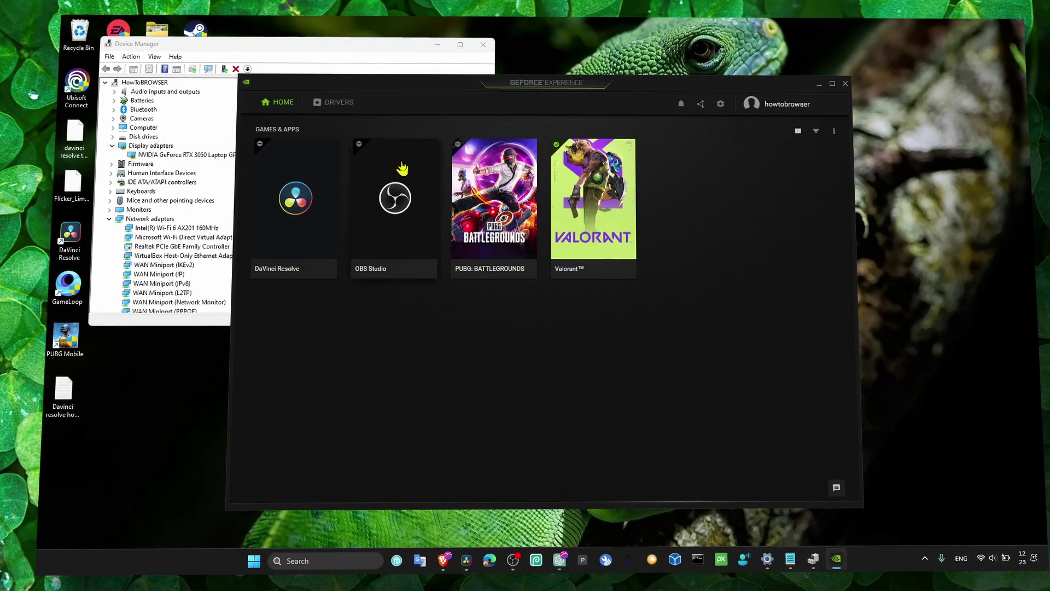
pyautogui.click(332, 102)
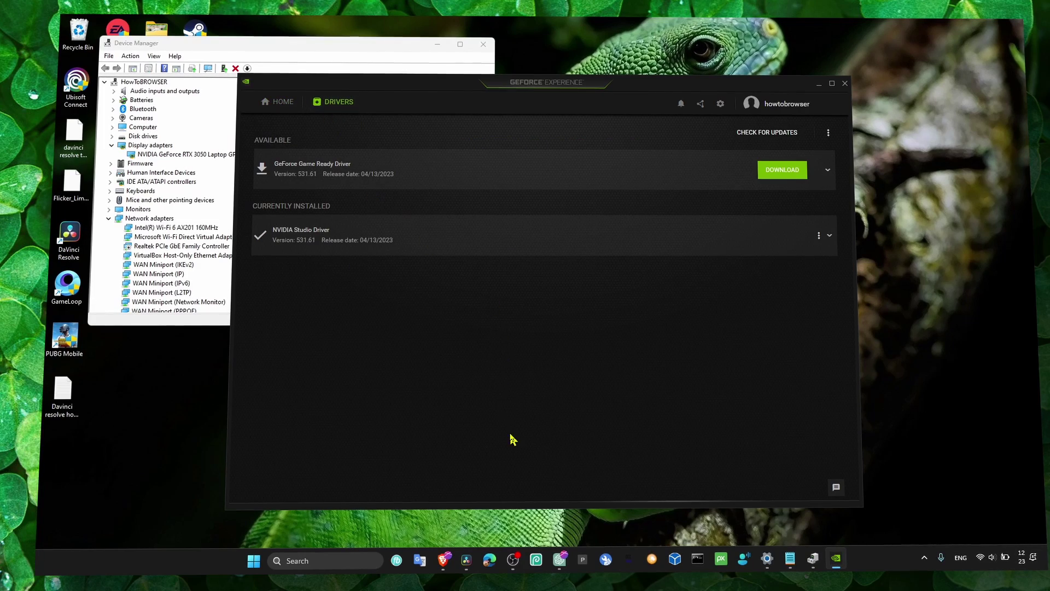
pyautogui.click(516, 558)
pyautogui.click(515, 558)
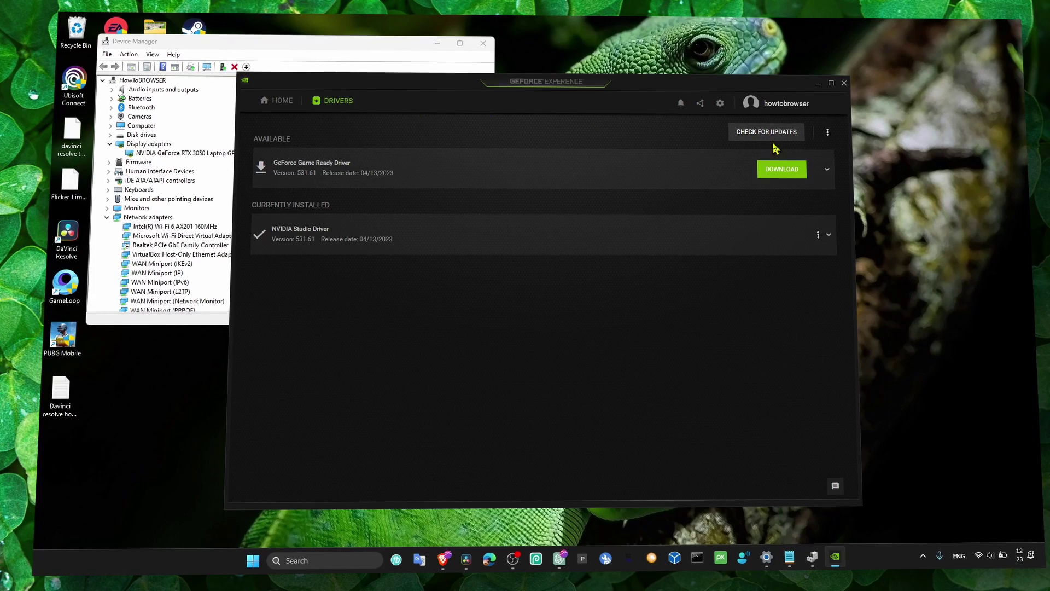
pyautogui.click(678, 568)
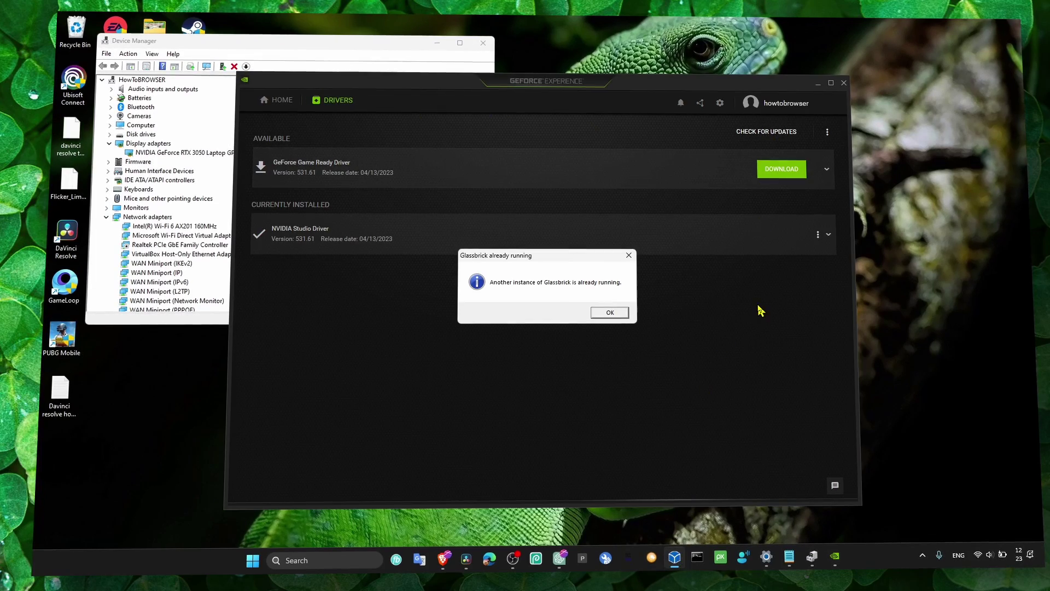
pyautogui.click(614, 311)
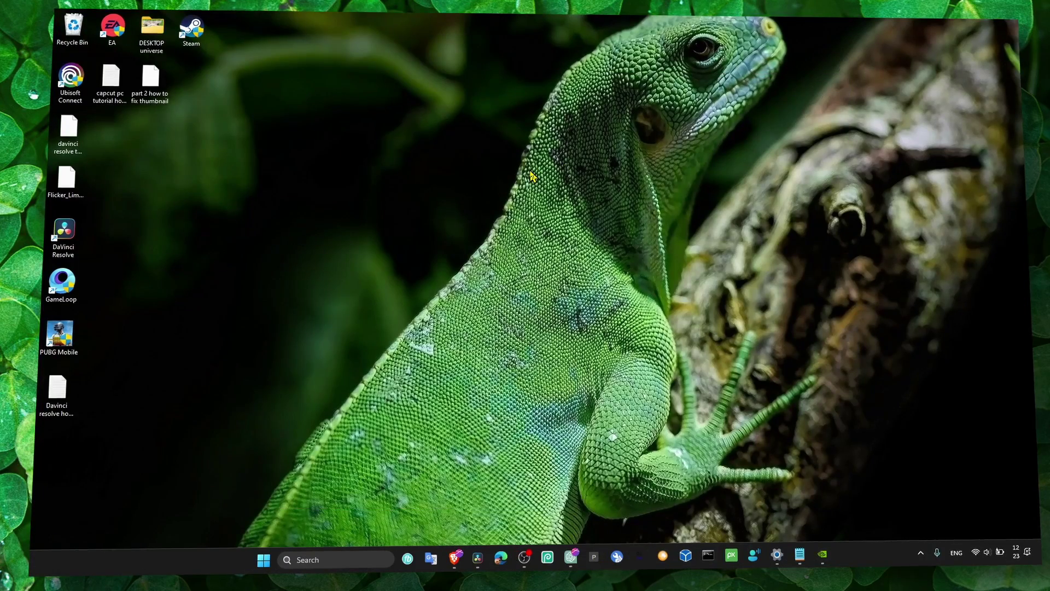
# Set the Steam shortcut to Windows 8 compatibility mode, run as administrator, fullscreen optimizations disabled
pyautogui.rightClick(191, 33)
pyautogui.click(217, 325)
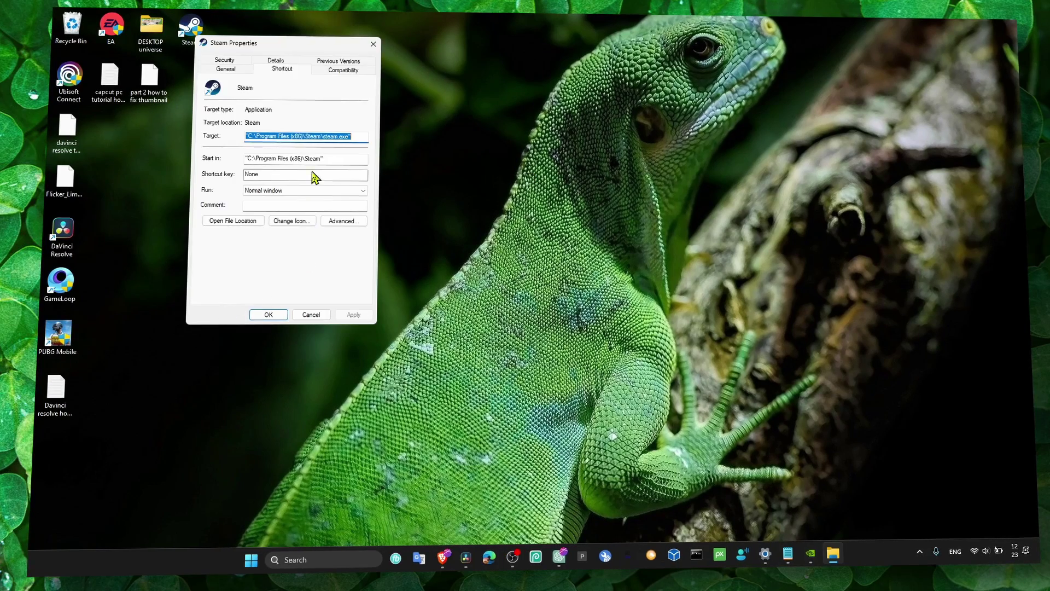
pyautogui.click(342, 69)
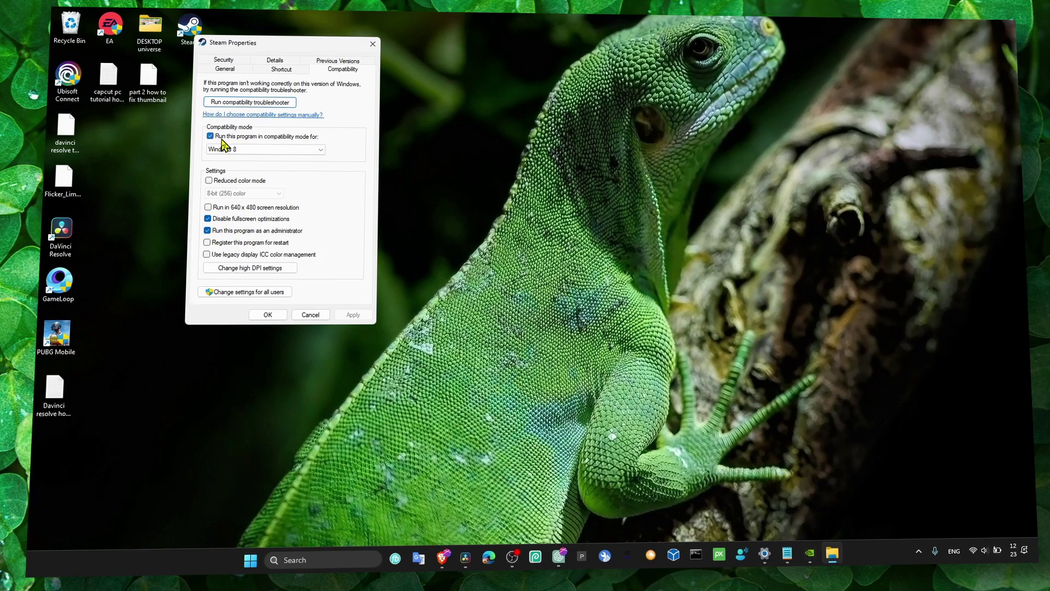
pyautogui.click(373, 44)
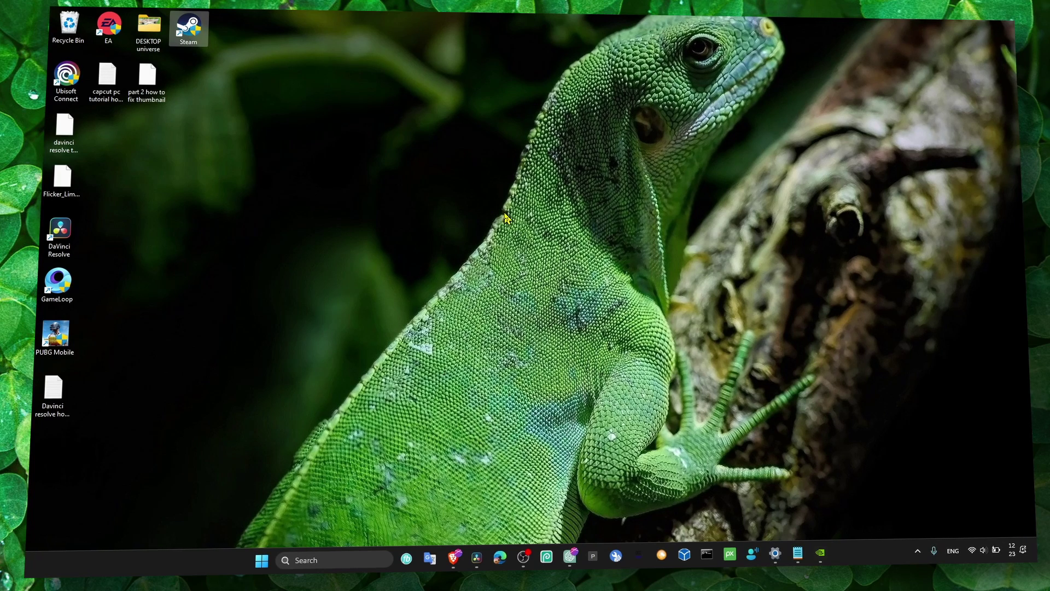
pyautogui.click(870, 549)
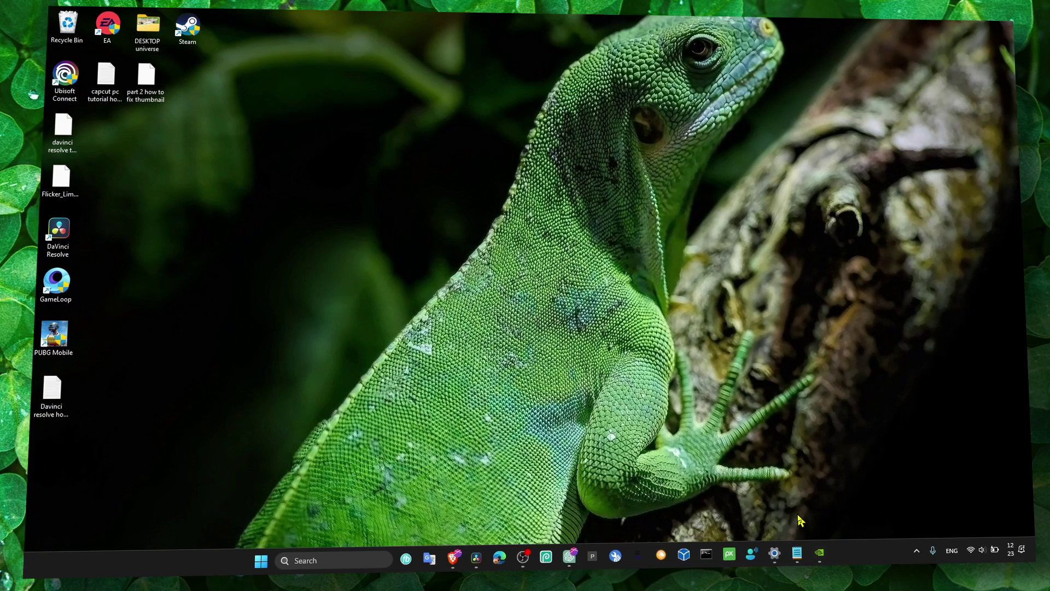
# Open Task Manager from the taskbar and show the Processes list
pyautogui.click(797, 552)
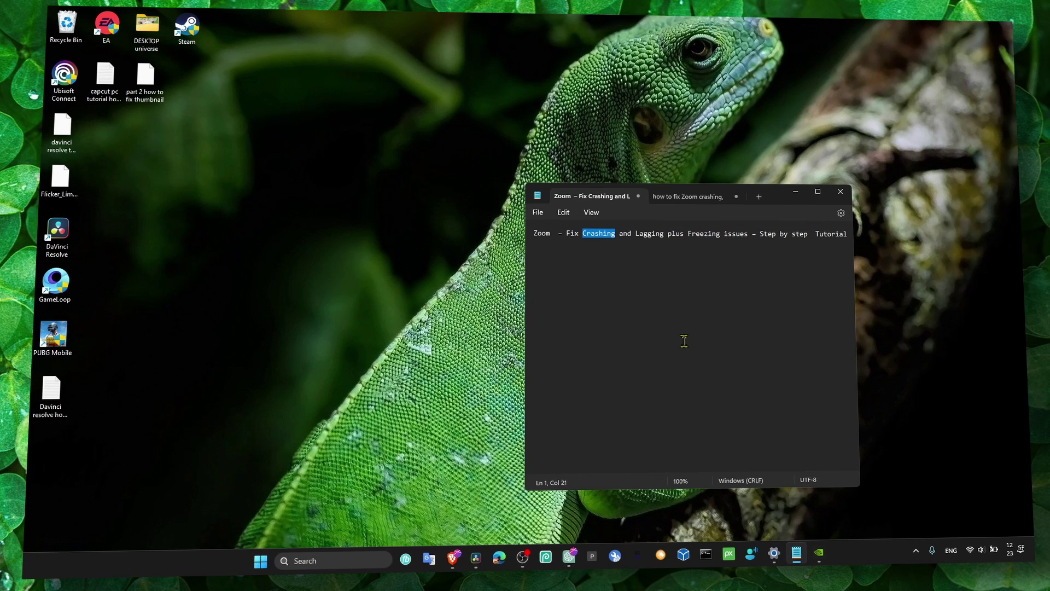
pyautogui.rightClick(855, 549)
pyautogui.click(871, 507)
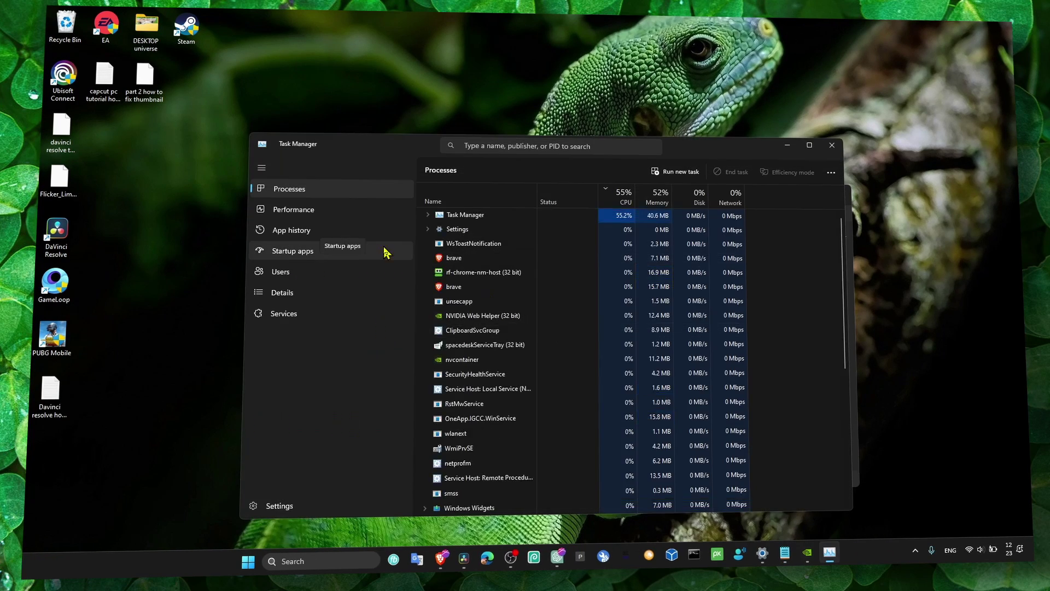
pyautogui.click(307, 217)
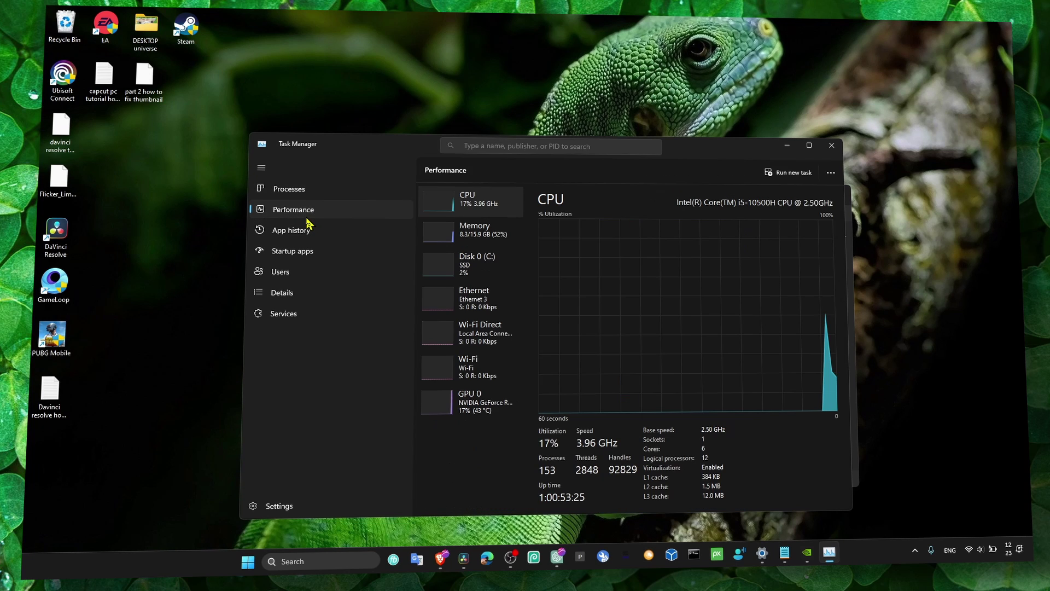
pyautogui.click(321, 193)
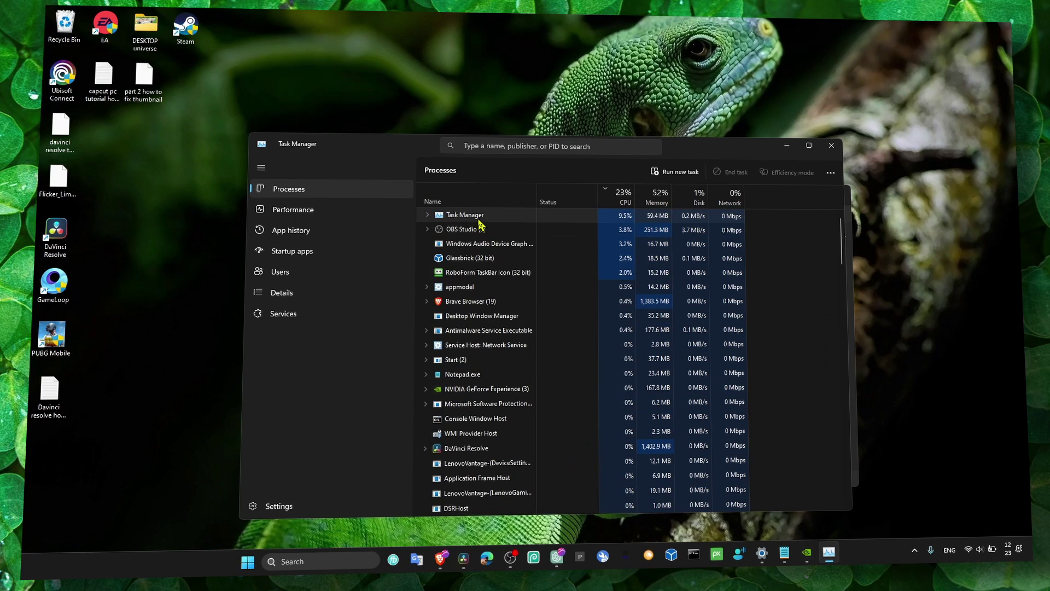
# Expand Brave Browser (19) and bring up the actions for one of its processes
pyautogui.click(459, 232)
pyautogui.rightClick(456, 219)
pyautogui.click(483, 222)
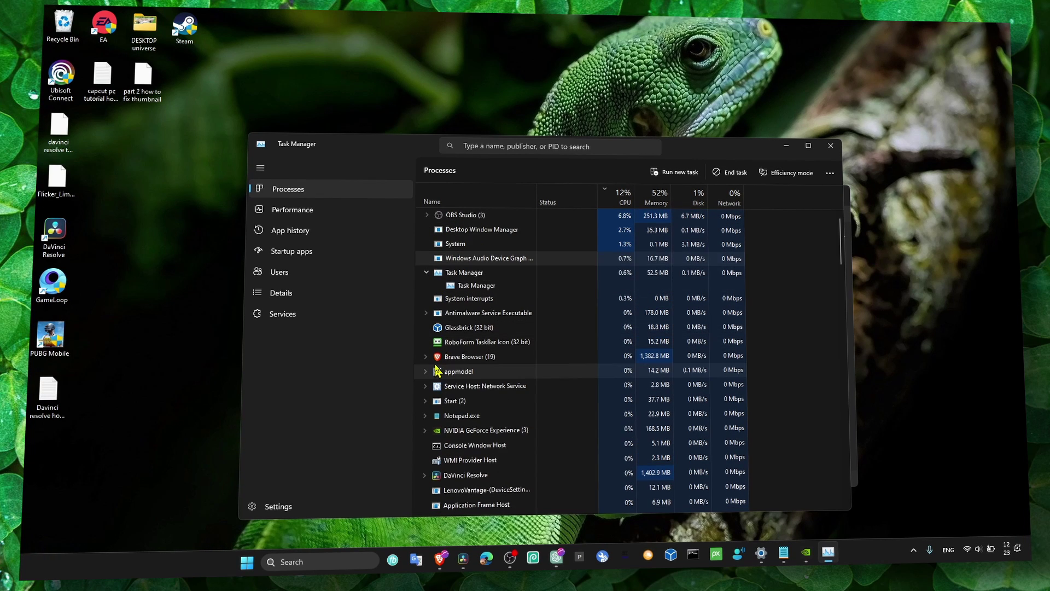
pyautogui.click(426, 355)
pyautogui.scroll(-1, 468, 328)
pyautogui.rightClick(468, 301)
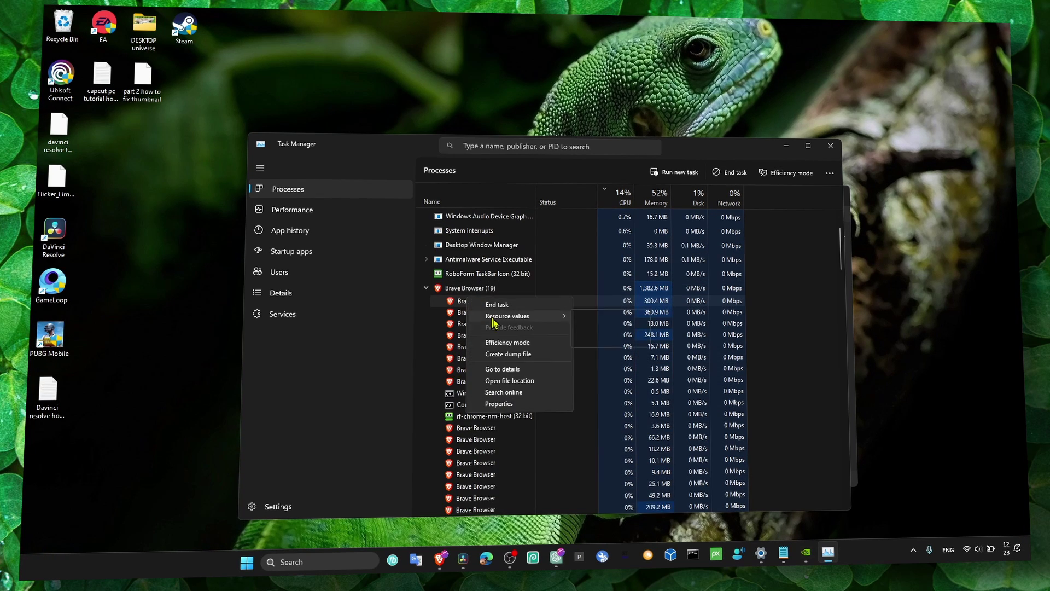
# On the Details page, set brave.exe process 39872 to High priority, then minimize Task Manager
pyautogui.click(520, 375)
pyautogui.scroll(-2, 474, 443)
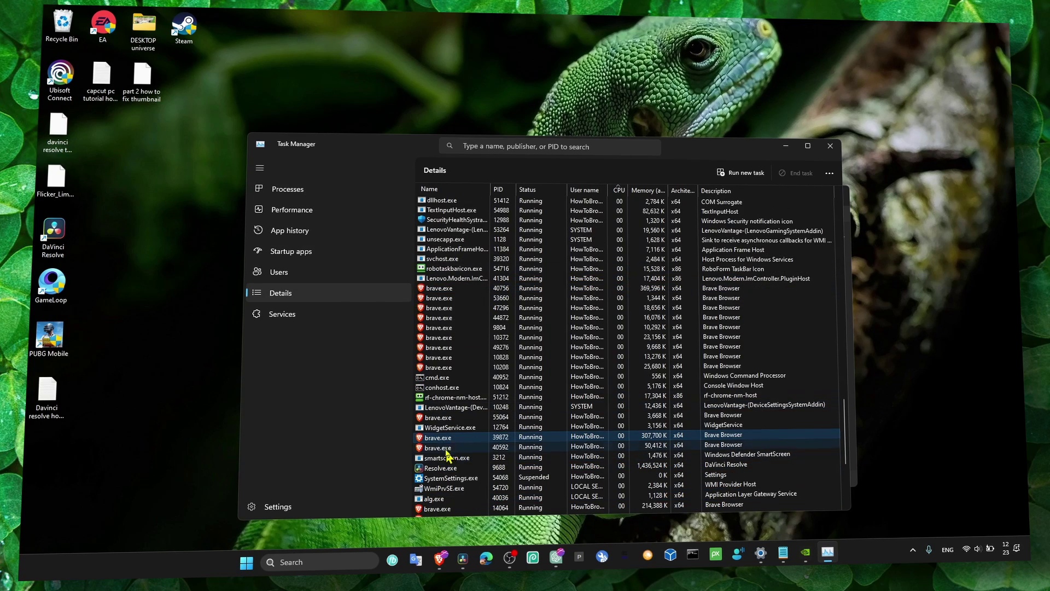
pyautogui.rightClick(448, 436)
pyautogui.moveTo(436, 326)
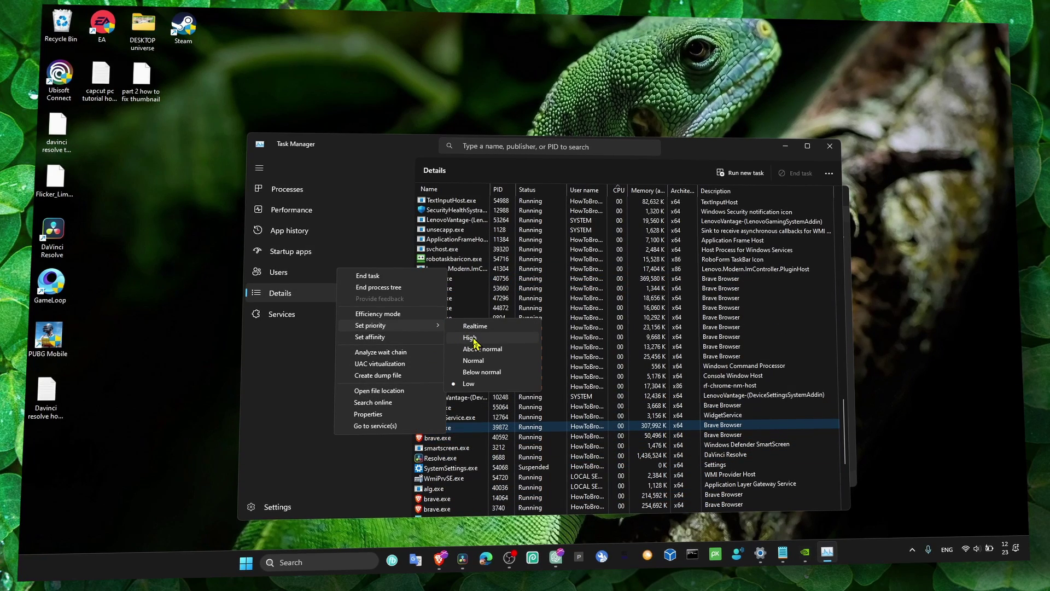
pyautogui.click(468, 434)
pyautogui.rightClick(454, 432)
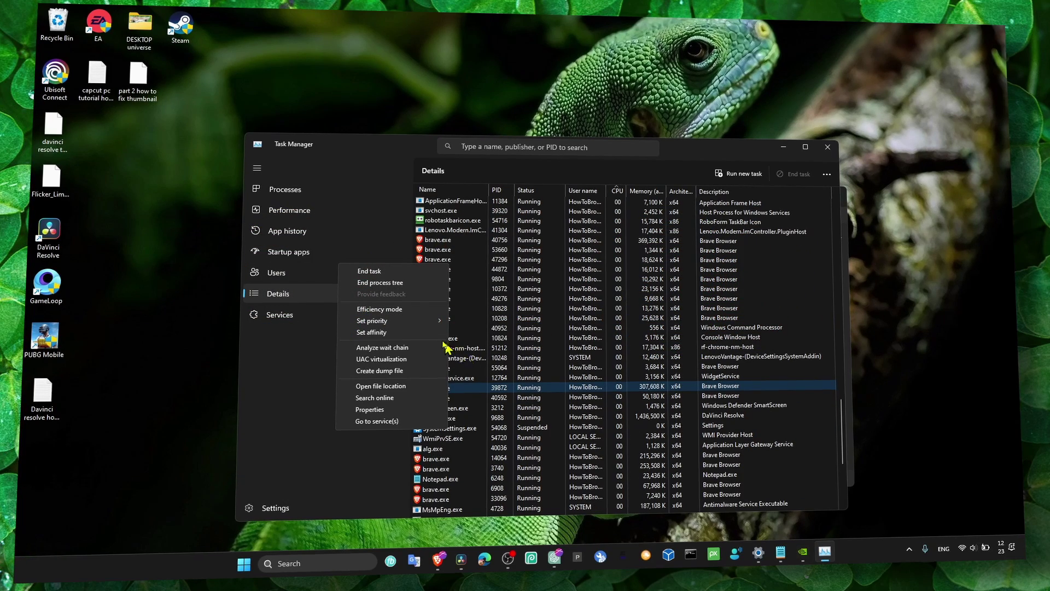
pyautogui.moveTo(416, 322)
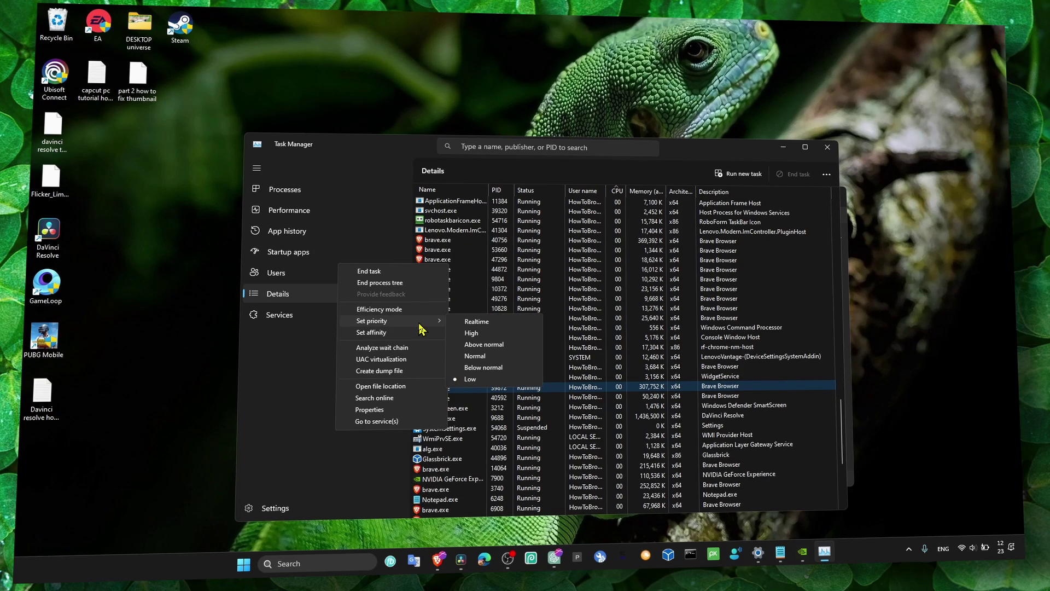
pyautogui.click(478, 335)
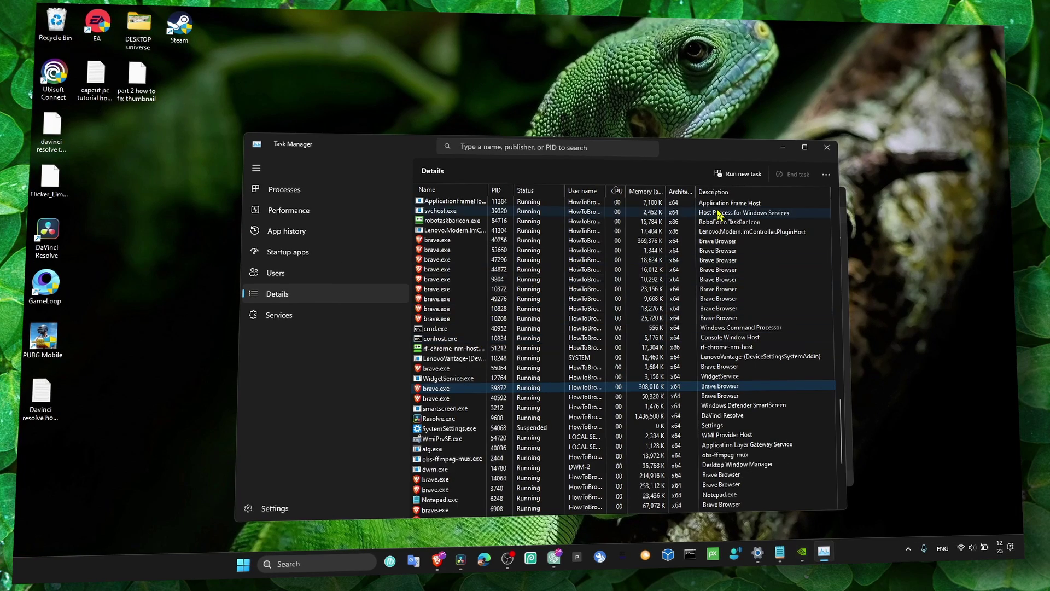
pyautogui.click(787, 151)
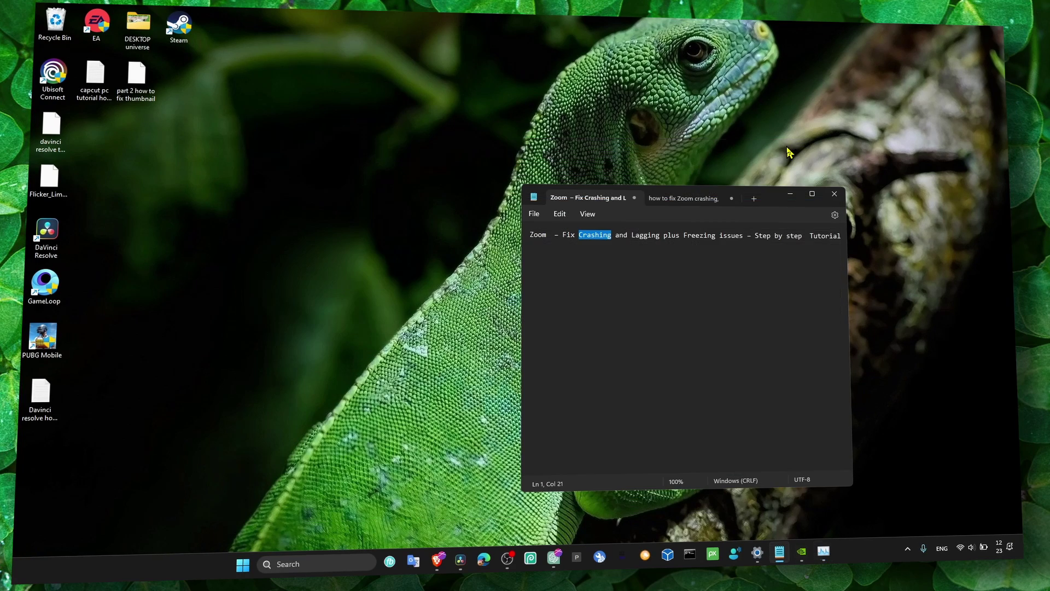
# Select 'Lagging' in the note, then open Performance Options via a 'perf' search and move it right
pyautogui.click(634, 234)
pyautogui.doubleClick(634, 235)
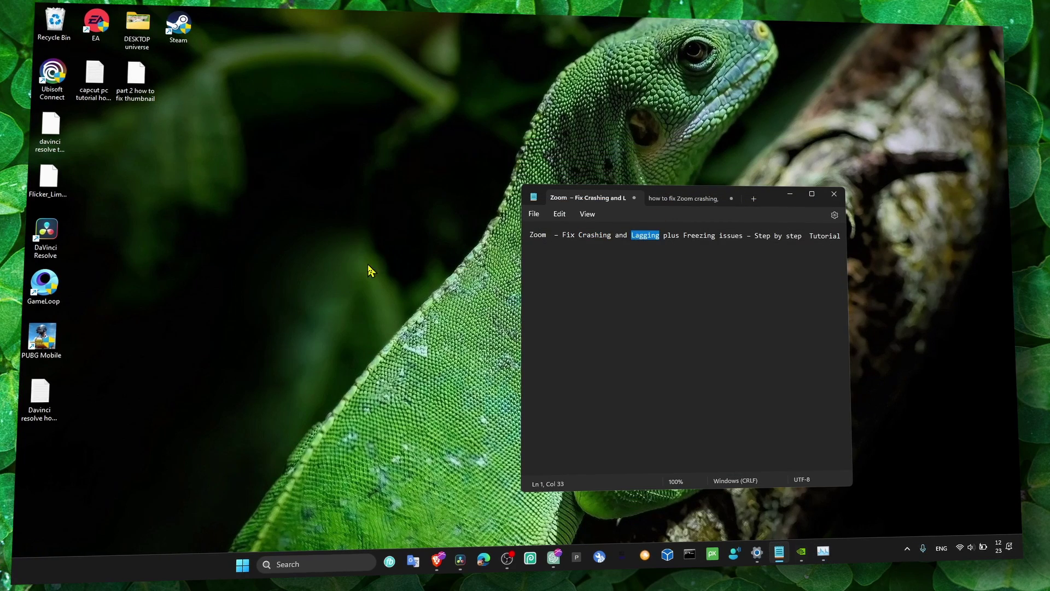
pyautogui.press('super+s')
pyautogui.write('perf')
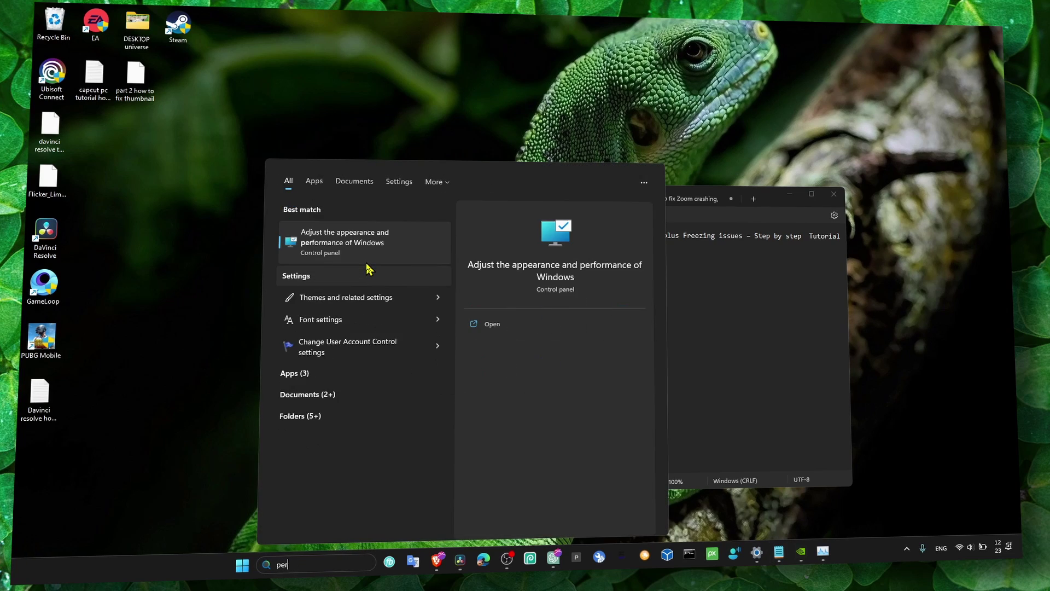
pyautogui.press('Return')
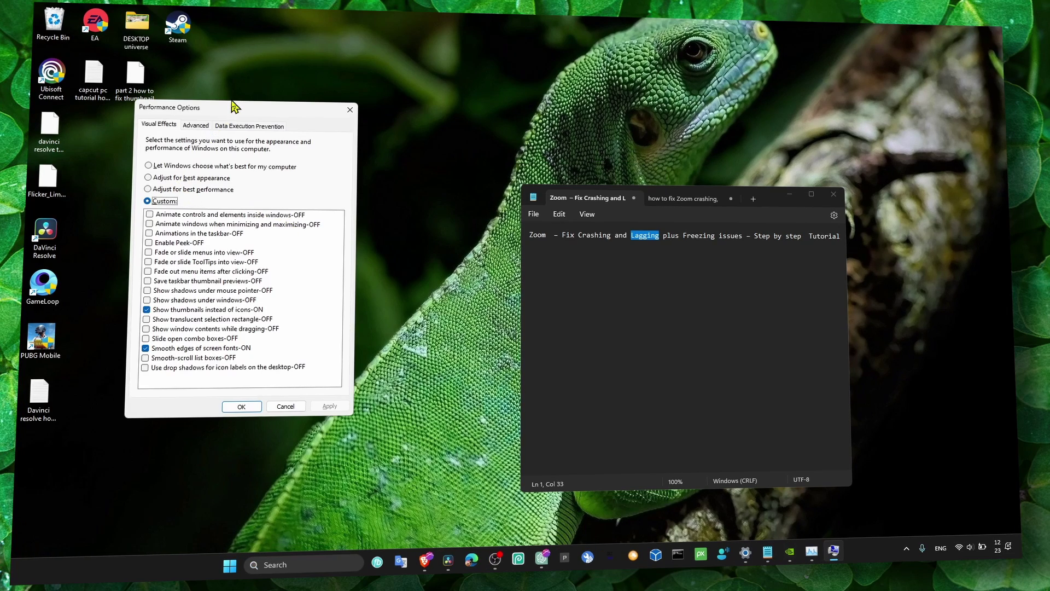
pyautogui.moveTo(237, 113); pyautogui.dragTo(364, 116)
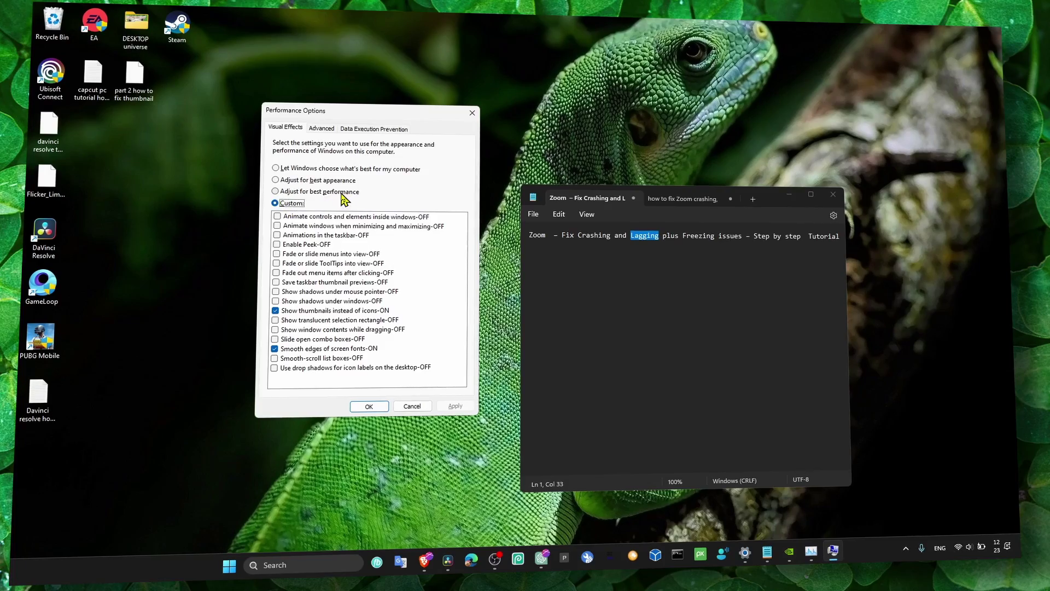
pyautogui.click(245, 206)
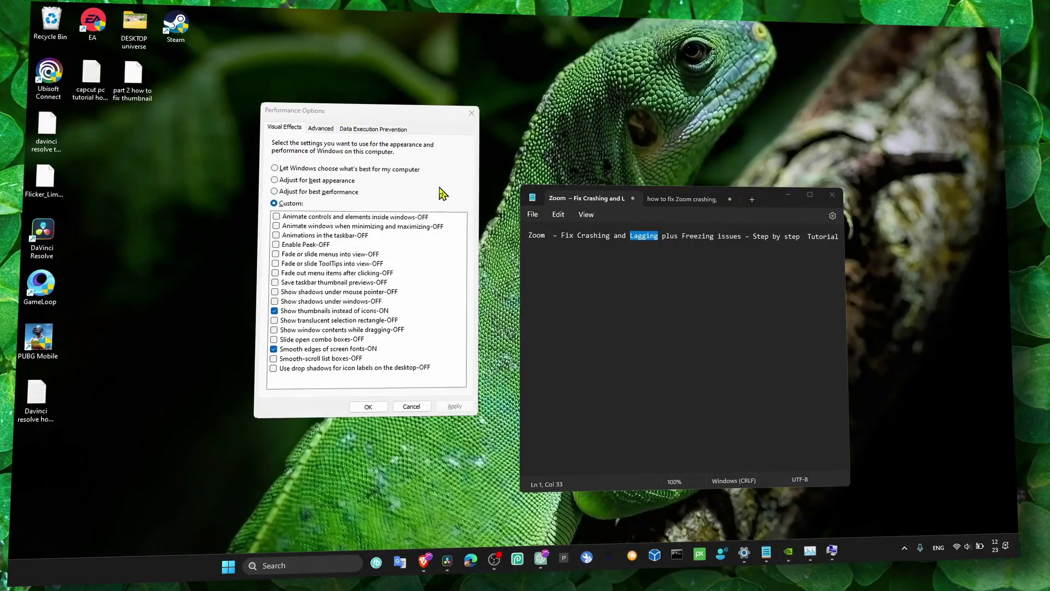
# Open the Virtual Memory settings and compute 1024 × 16 = 16,384 in Calculator
pyautogui.click(331, 133)
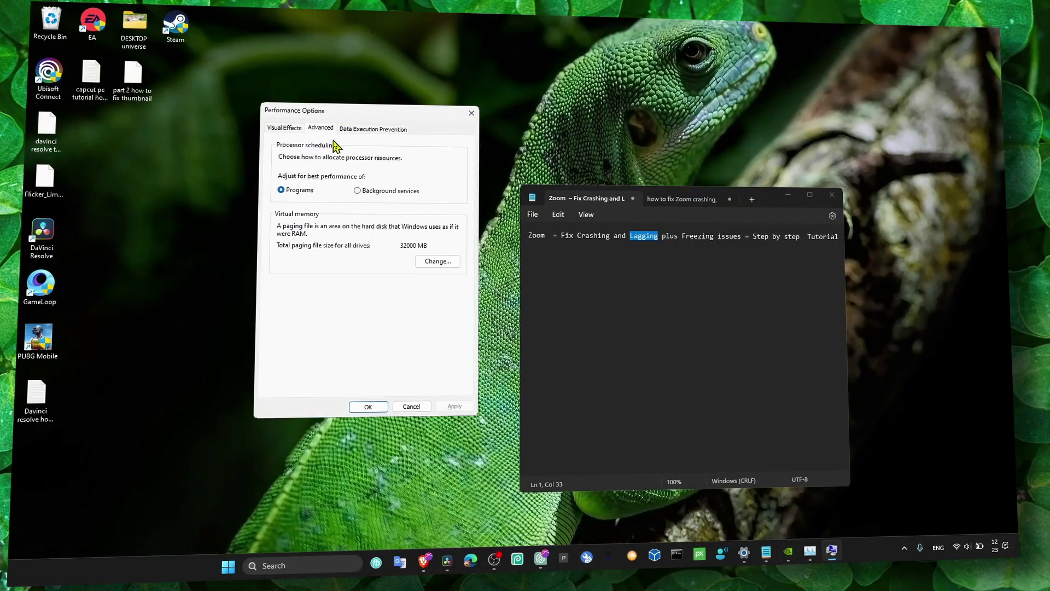
pyautogui.click(427, 264)
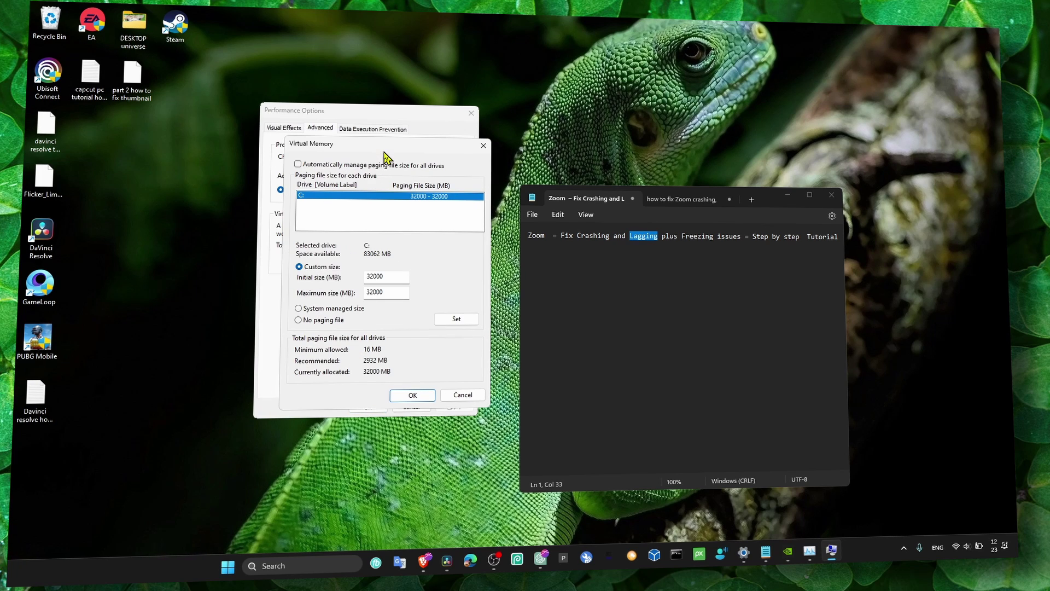
pyautogui.press('super+s')
pyautogui.write('camera')
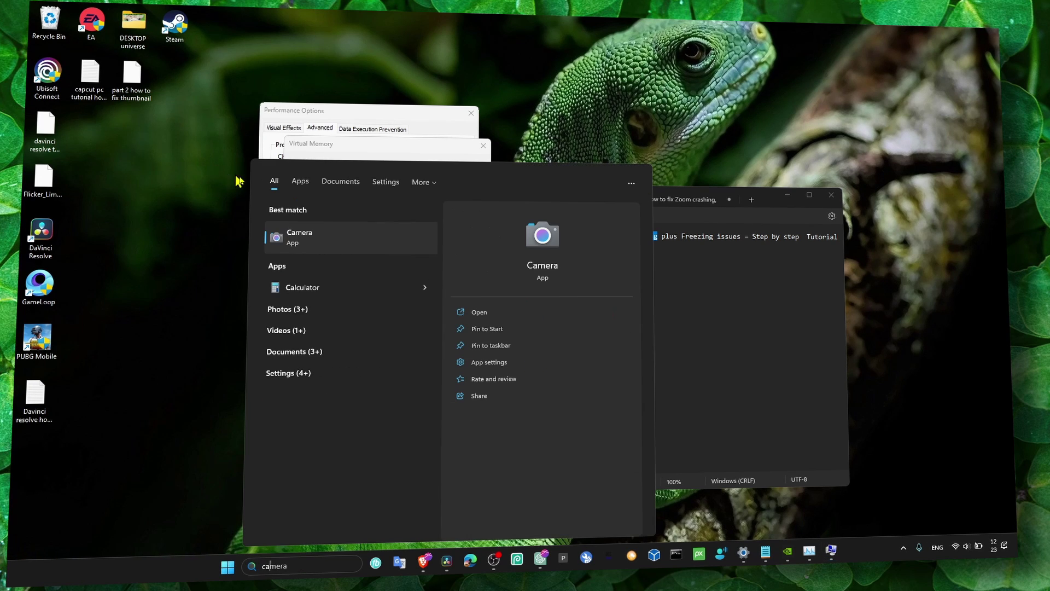
pyautogui.click(309, 288)
pyautogui.click(763, 411)
pyautogui.click(807, 427)
pyautogui.click(807, 398)
pyautogui.click(758, 363)
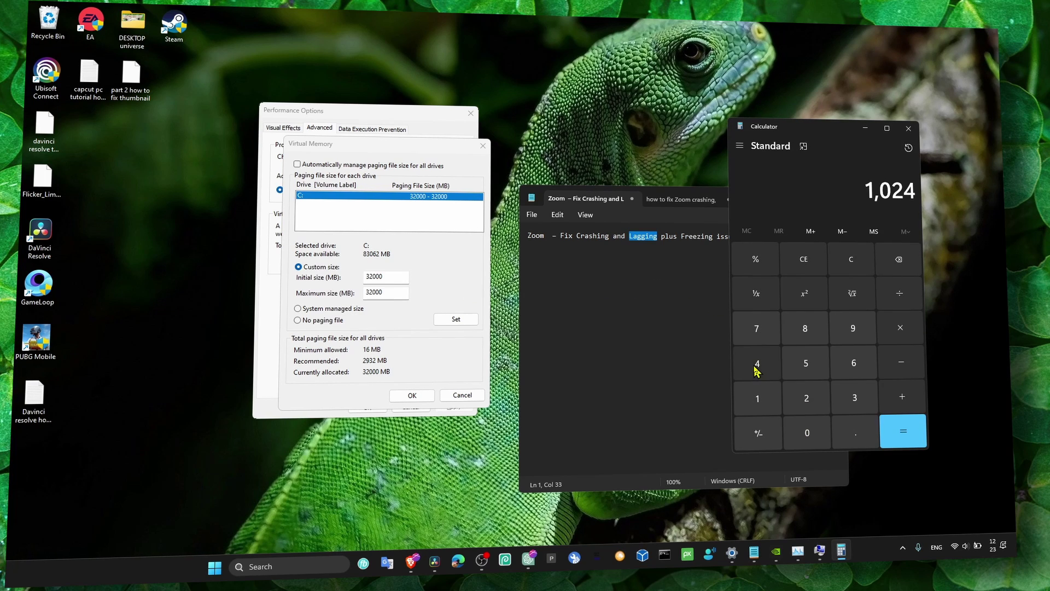
pyautogui.click(900, 327)
pyautogui.click(757, 399)
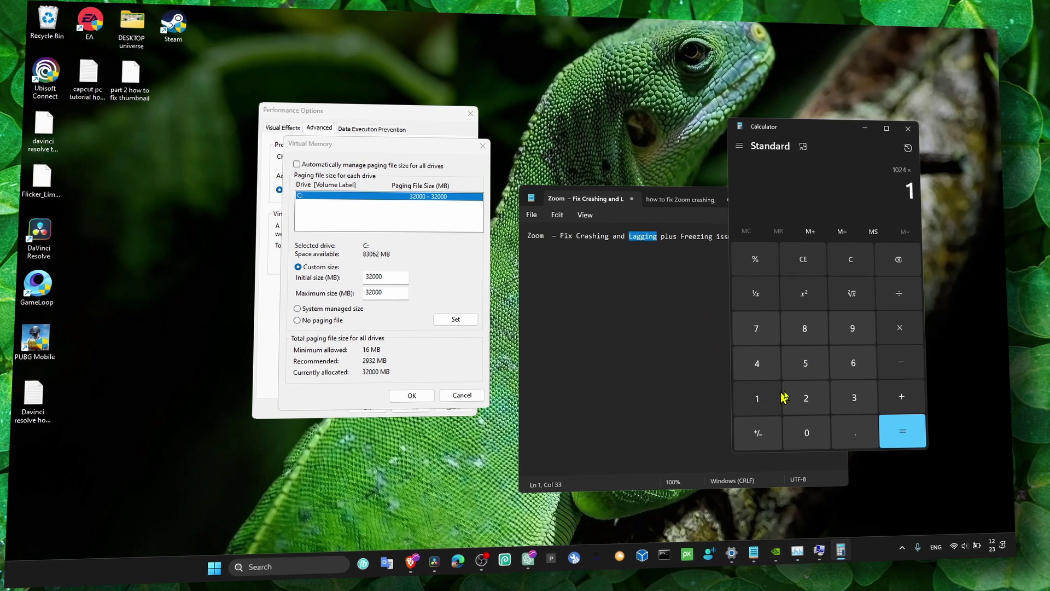
pyautogui.click(856, 372)
pyautogui.click(904, 427)
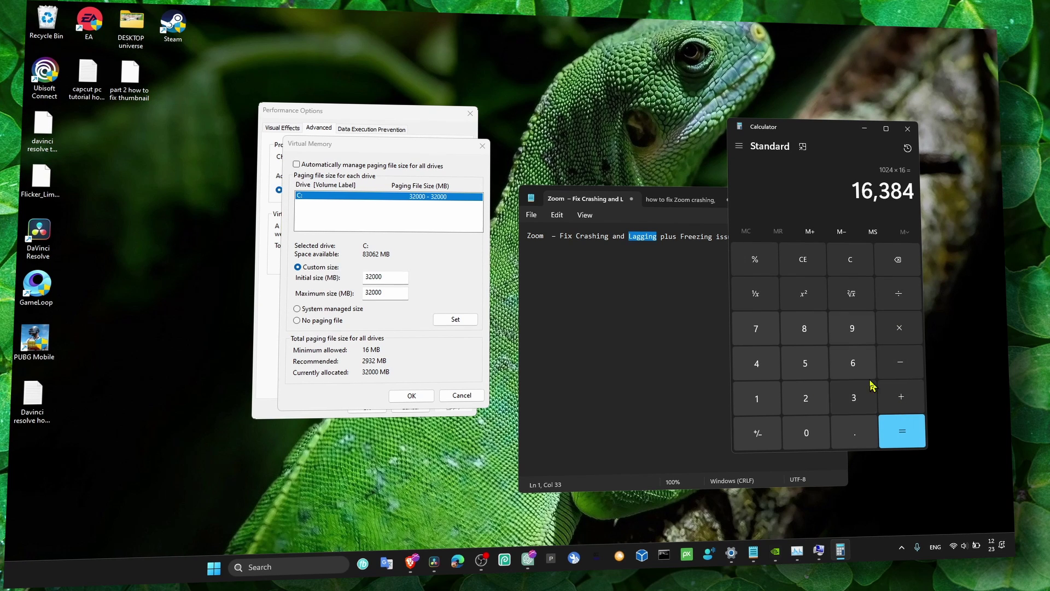
# Keep drive C's custom paging file at 32000 MB and confirm Virtual Memory and Performance Options
pyautogui.doubleClick(861, 191)
pyautogui.click(374, 277)
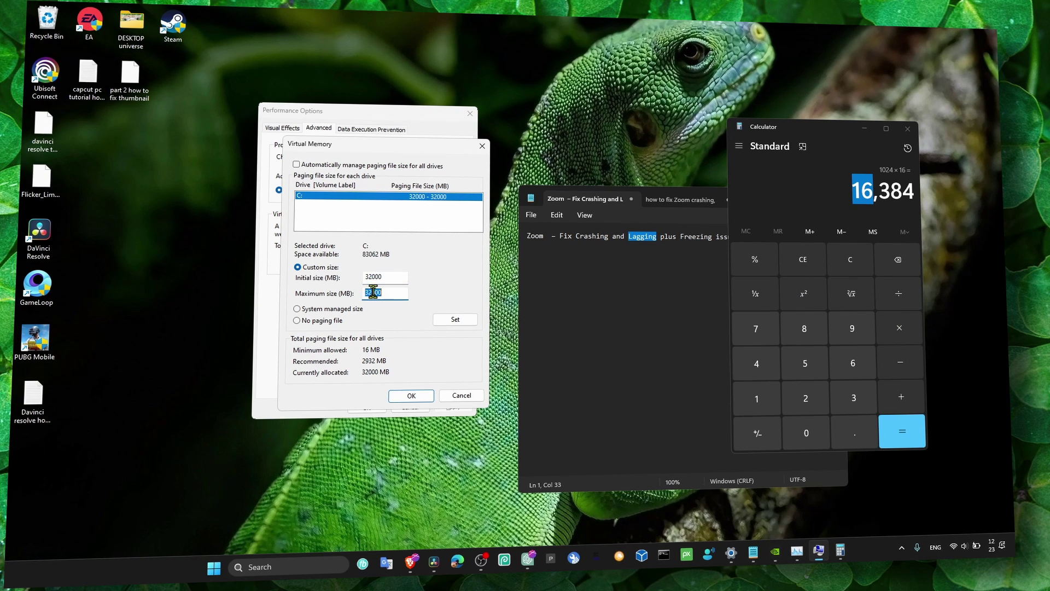
pyautogui.moveTo(384, 277); pyautogui.dragTo(363, 277)
pyautogui.click(387, 279)
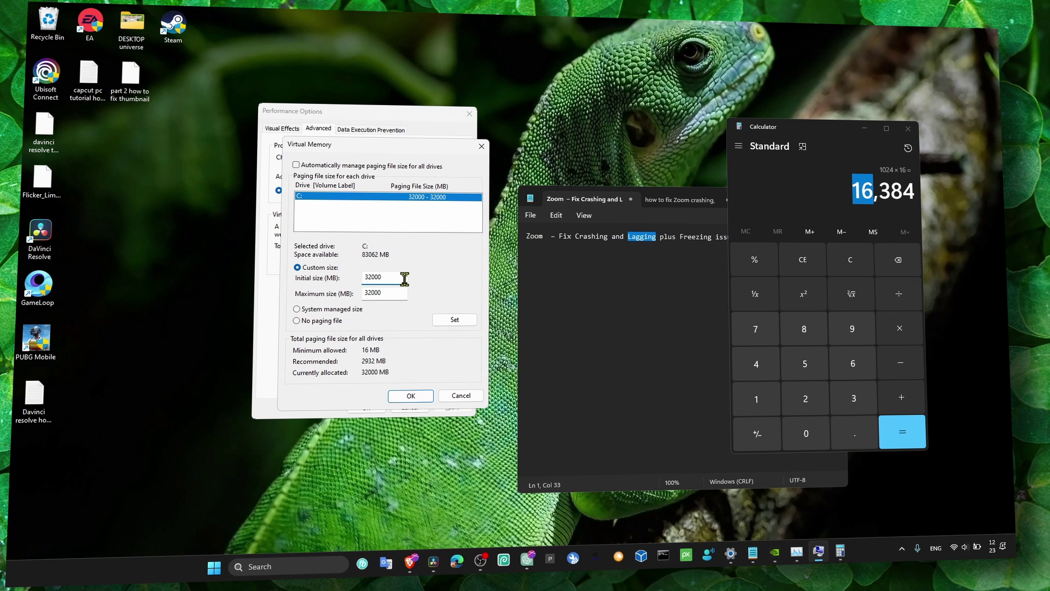
pyautogui.click(845, 202)
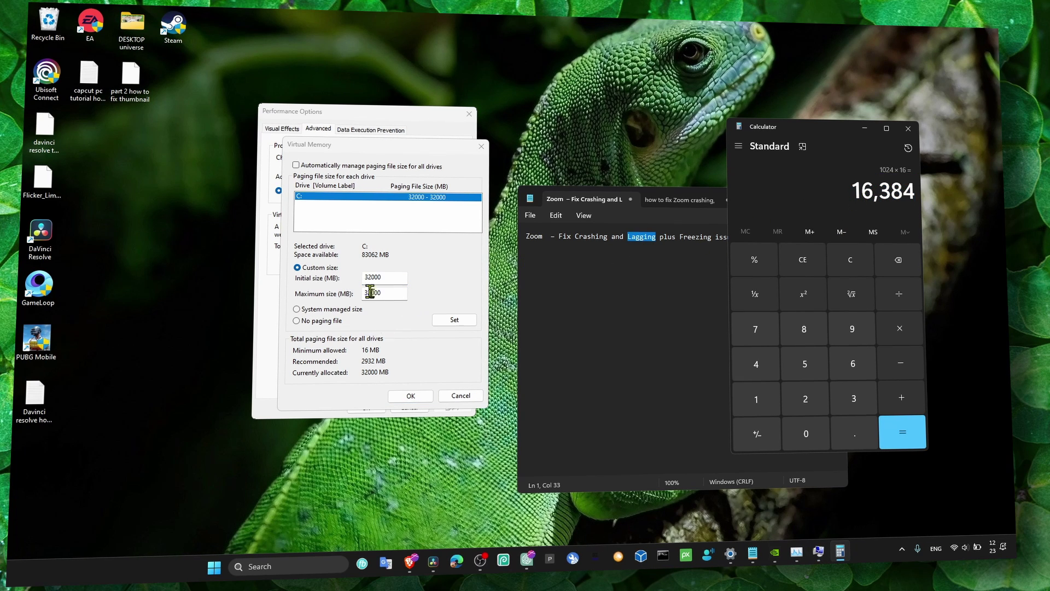
pyautogui.click(445, 324)
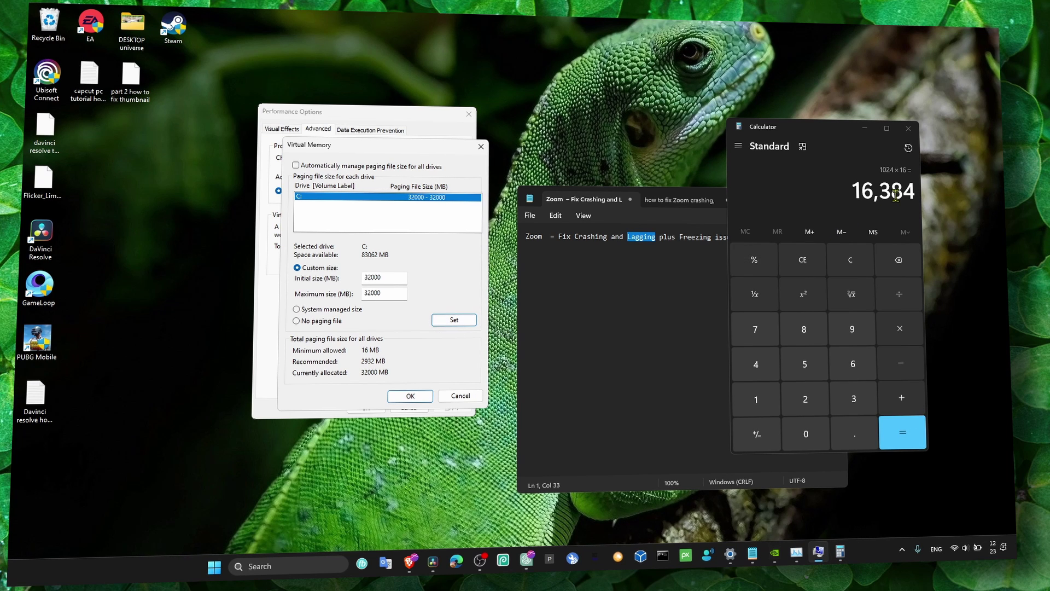
pyautogui.click(410, 394)
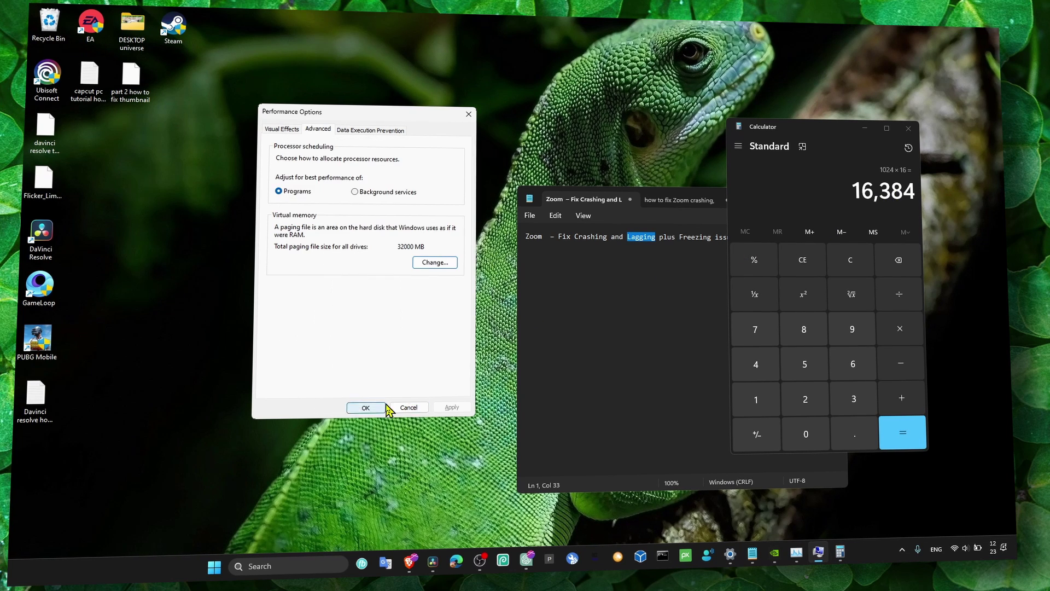
pyautogui.click(366, 406)
pyautogui.click(885, 129)
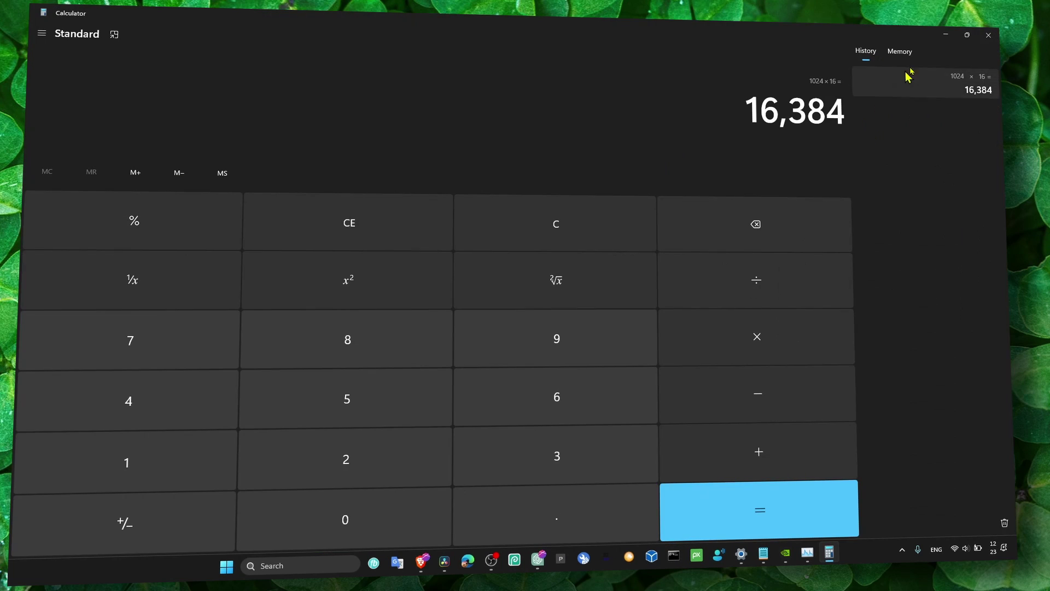
# Close Calculator, highlight 'Freezing' in the note's title, then minimize Notepad
pyautogui.click(983, 43)
pyautogui.click(705, 246)
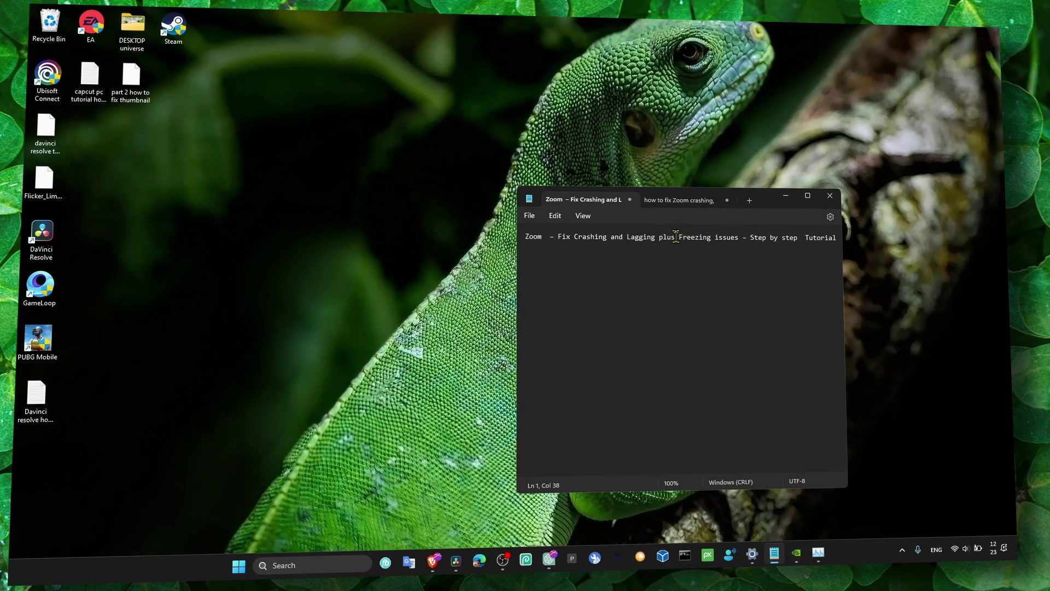
pyautogui.doubleClick(698, 236)
pyautogui.hotkey('ctrl', 'a')
pyautogui.click(706, 244)
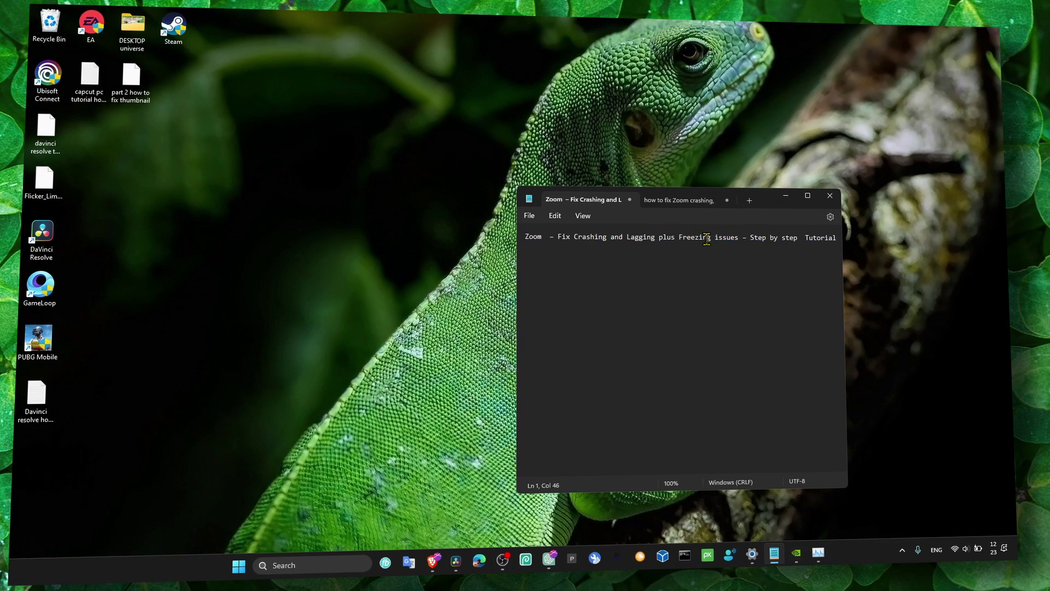
pyautogui.click(786, 196)
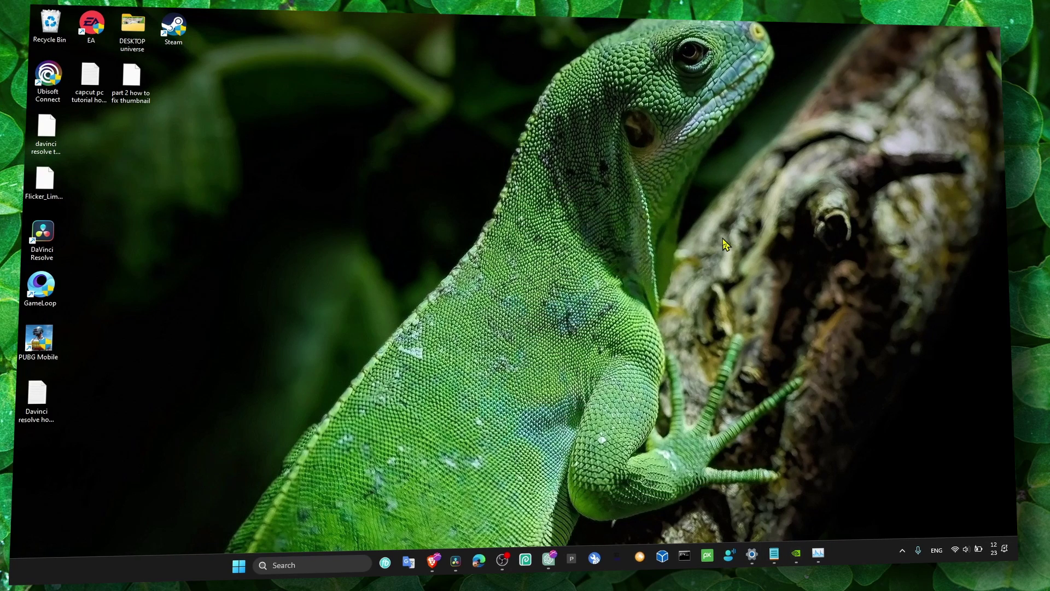
# In Graphics settings, set CapCut's GPU preference to High performance and save it
pyautogui.press('super+s')
pyautogui.write('graphics settings')
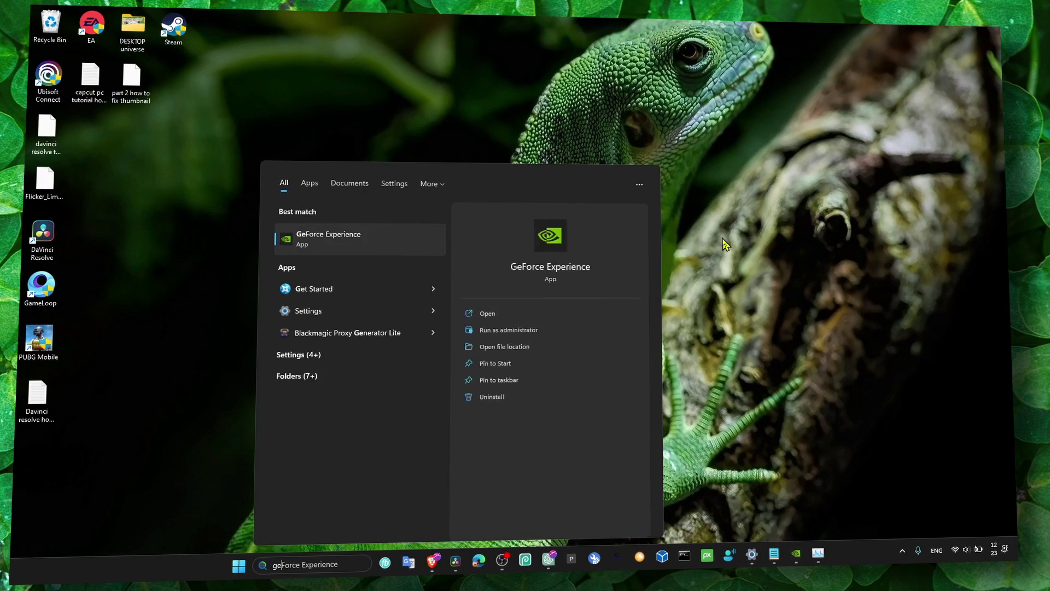
pyautogui.press('Return')
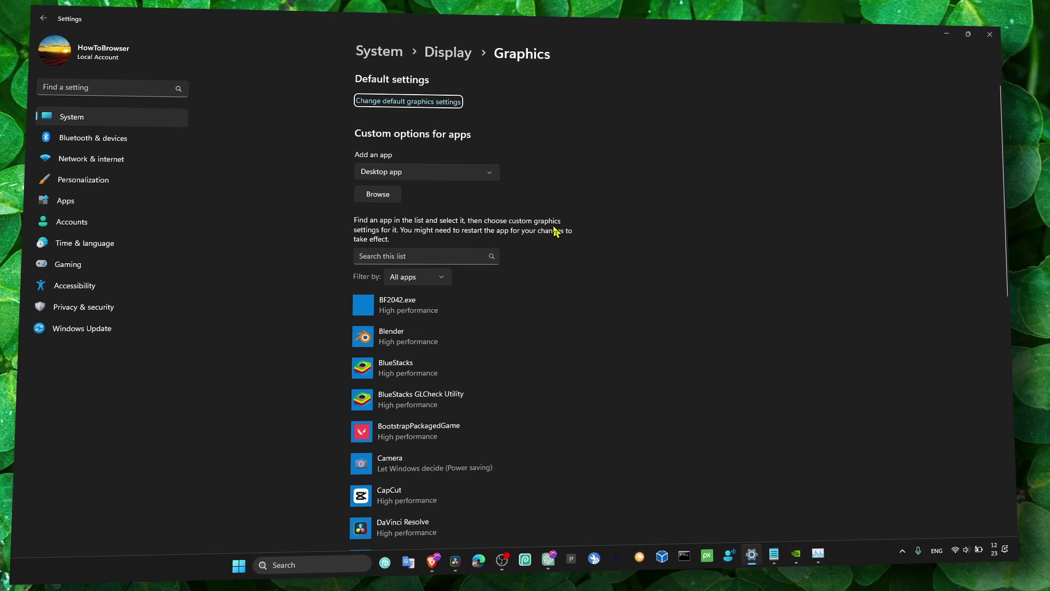
pyautogui.scroll(-5, 459, 309)
pyautogui.click(453, 307)
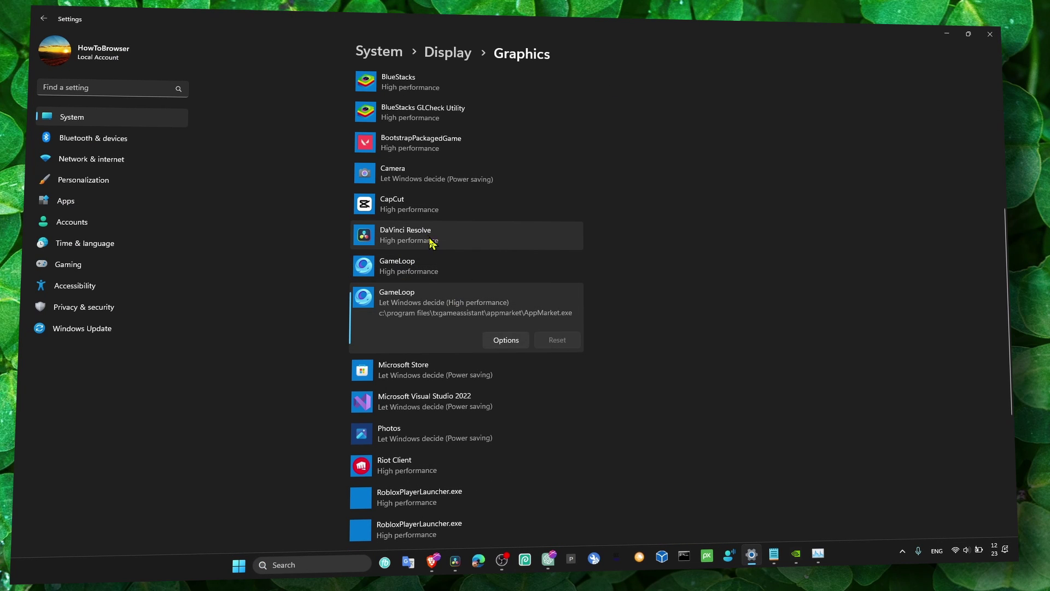
pyautogui.scroll(5, 436, 245)
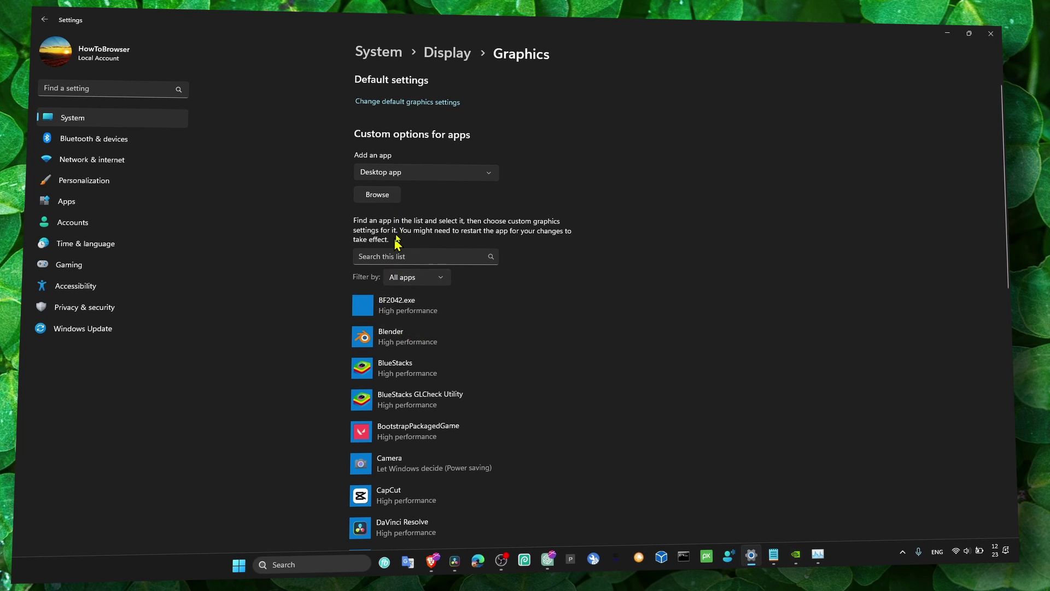
pyautogui.scroll(-1, 405, 249)
pyautogui.scroll(-3, 405, 252)
pyautogui.click(403, 257)
pyautogui.click(403, 279)
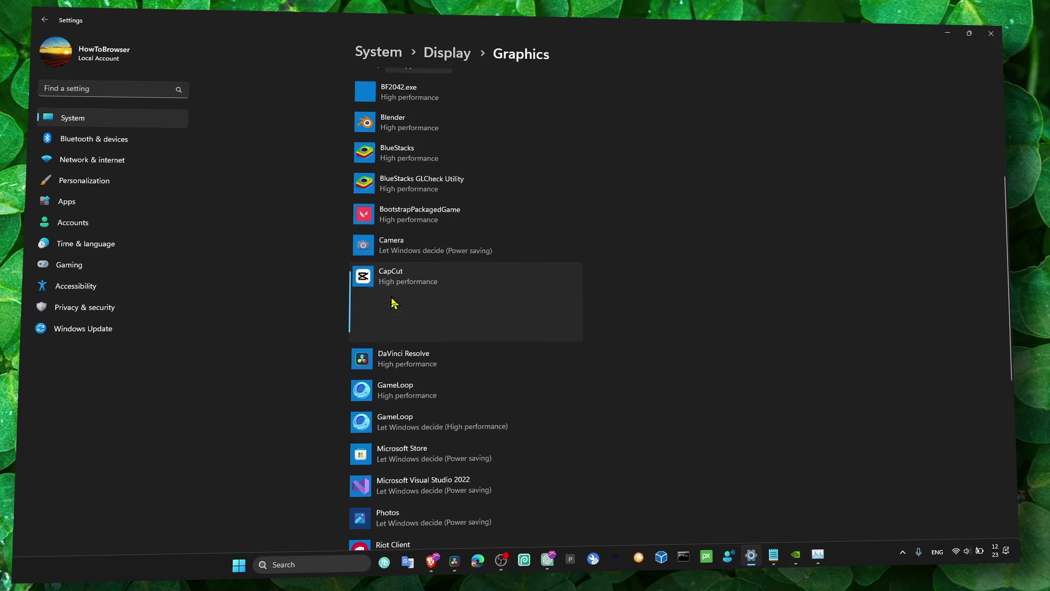
pyautogui.click(504, 330)
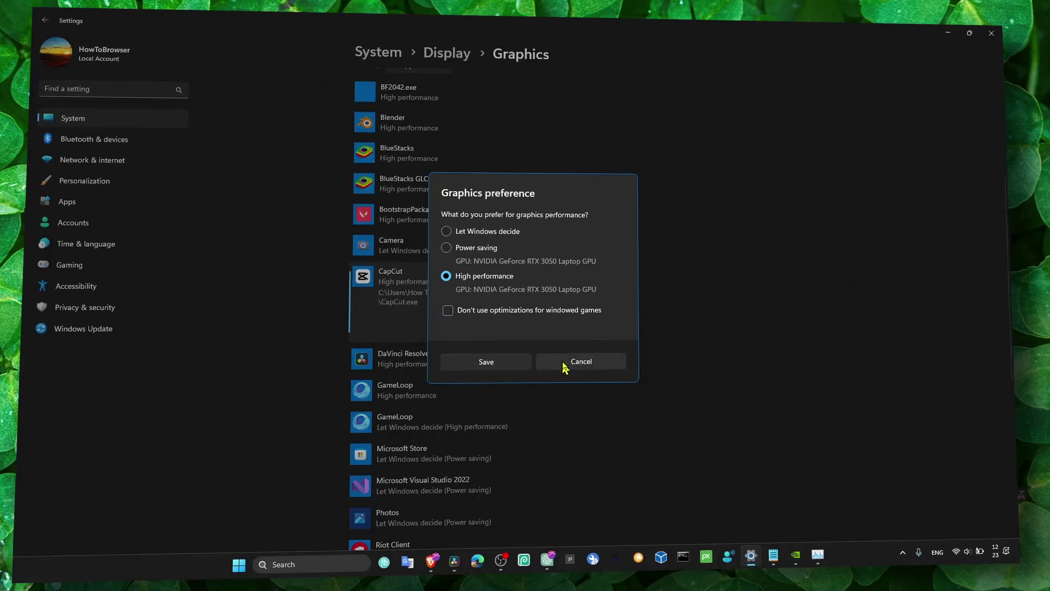
pyautogui.click(572, 362)
pyautogui.scroll(4, 547, 295)
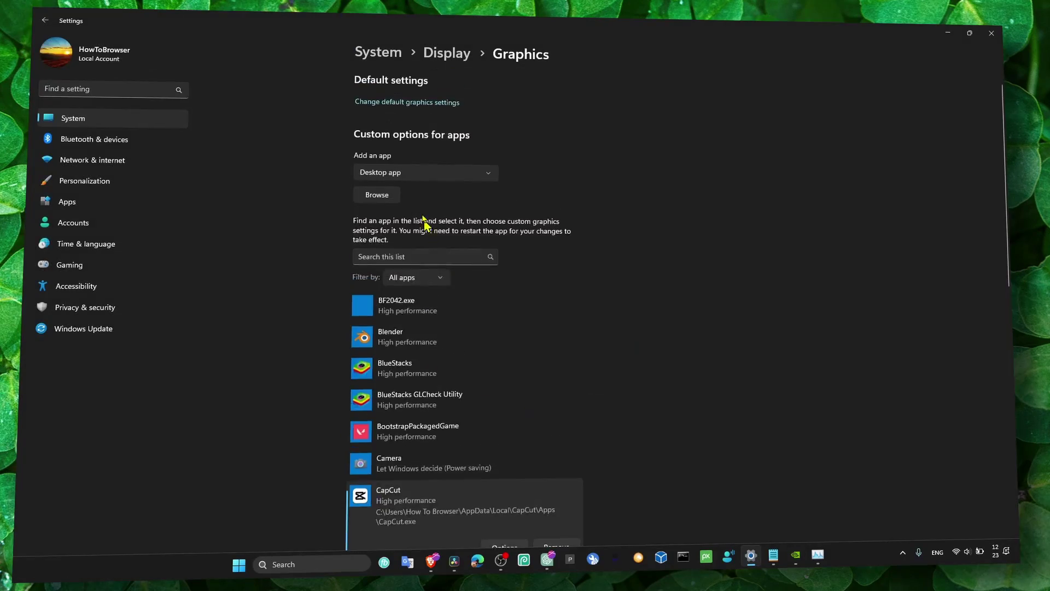
# Check the default graphics settings, then set Power & battery's power mode to Best performance and close Settings
pyautogui.click(415, 104)
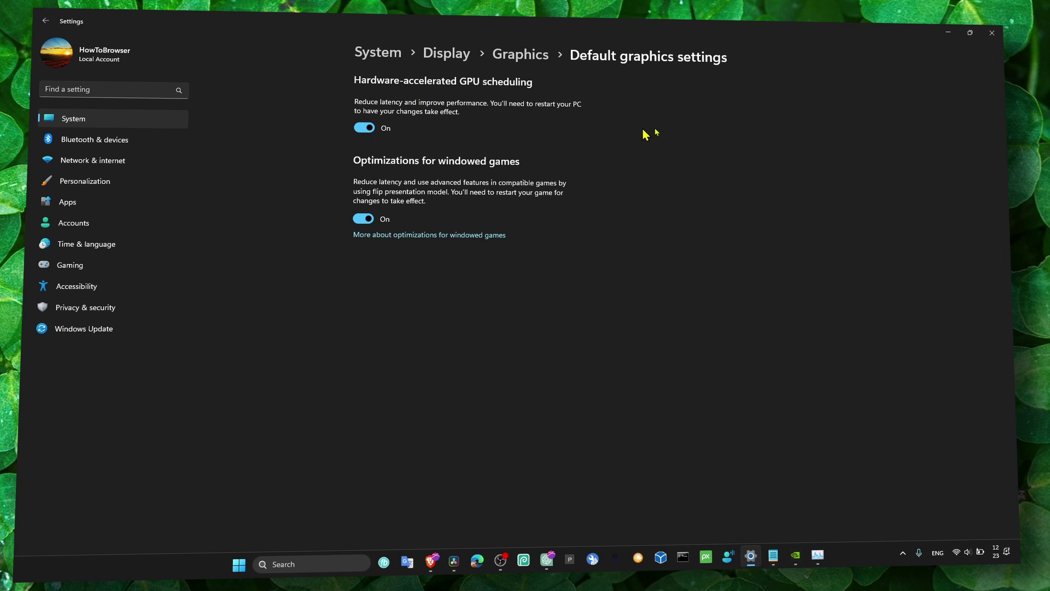
pyautogui.click(944, 35)
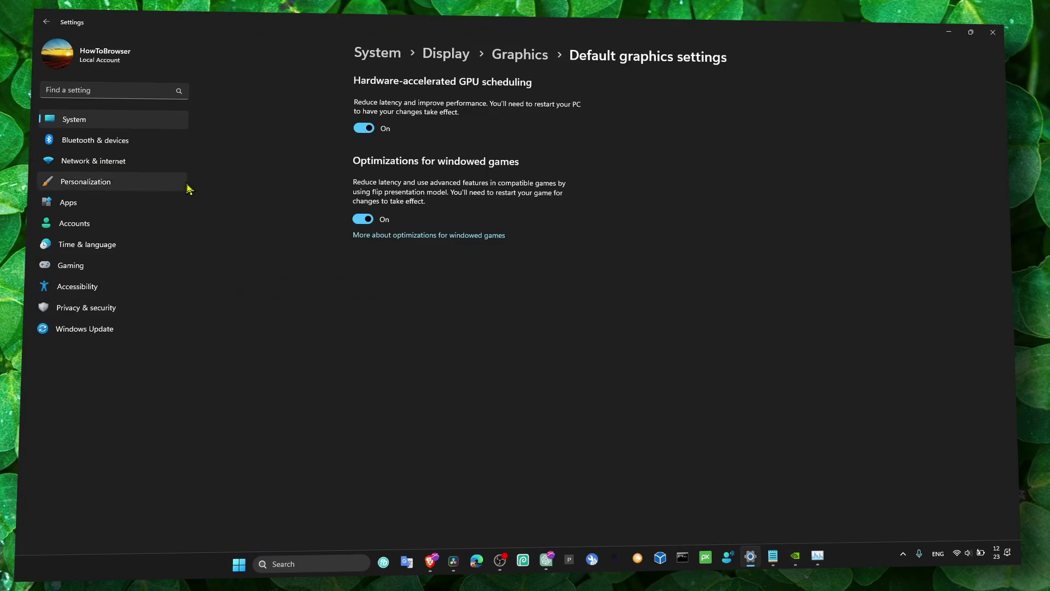
pyautogui.click(99, 124)
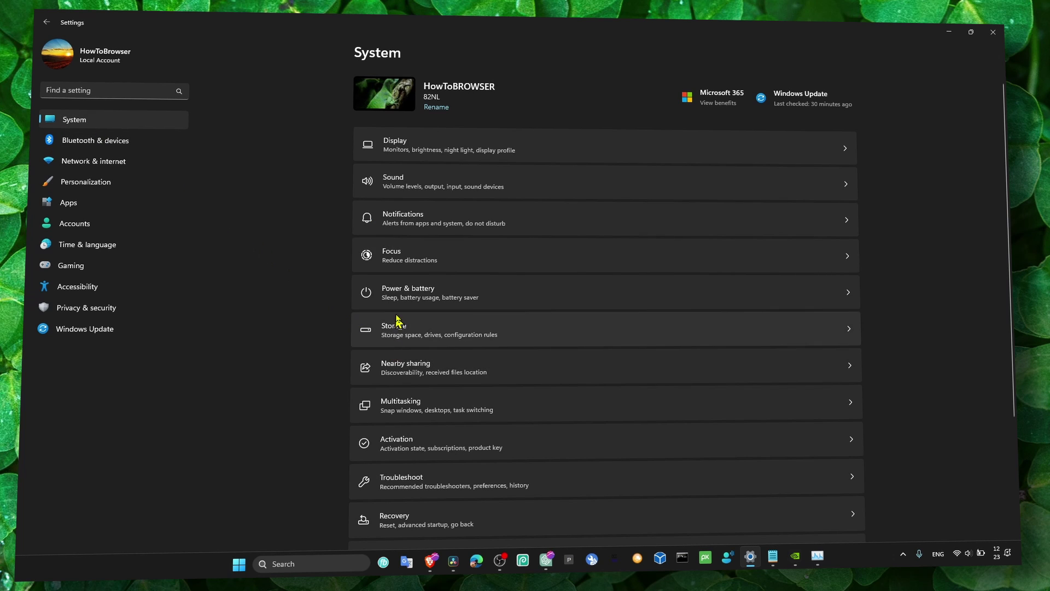
pyautogui.click(407, 300)
pyautogui.click(820, 288)
pyautogui.click(825, 288)
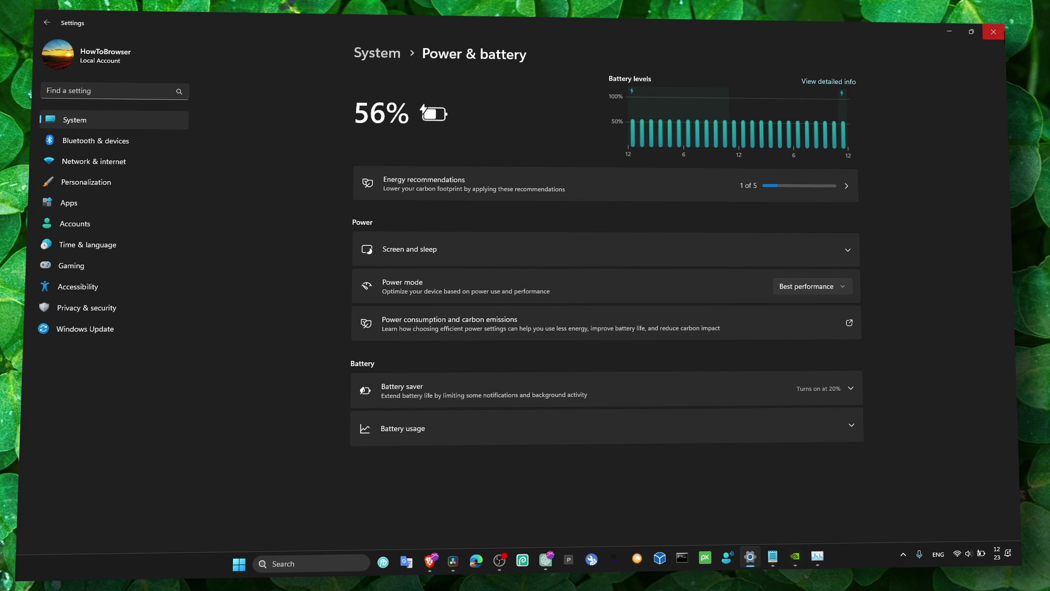
pyautogui.click(994, 31)
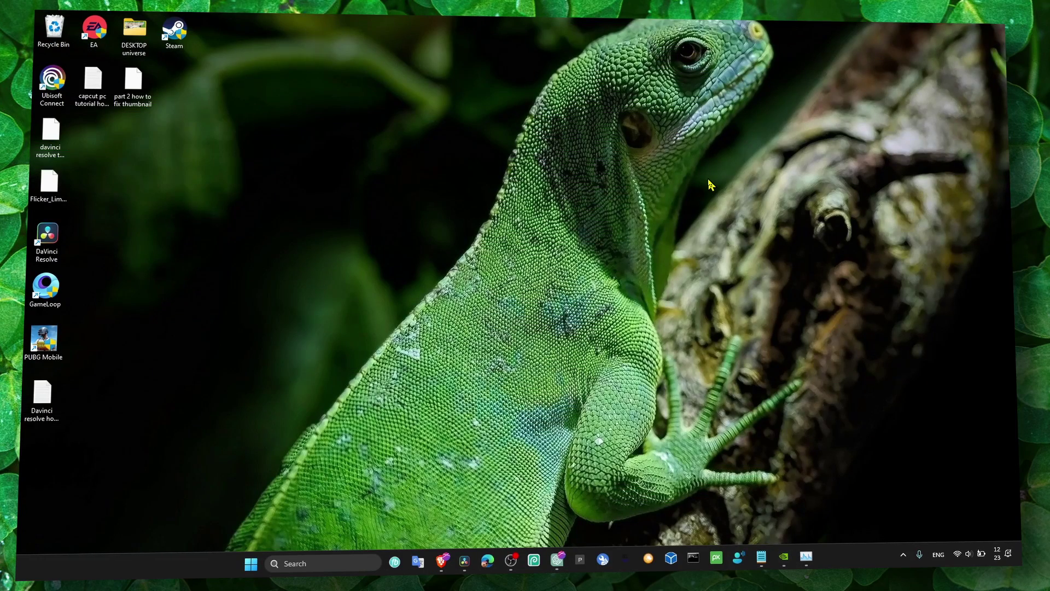